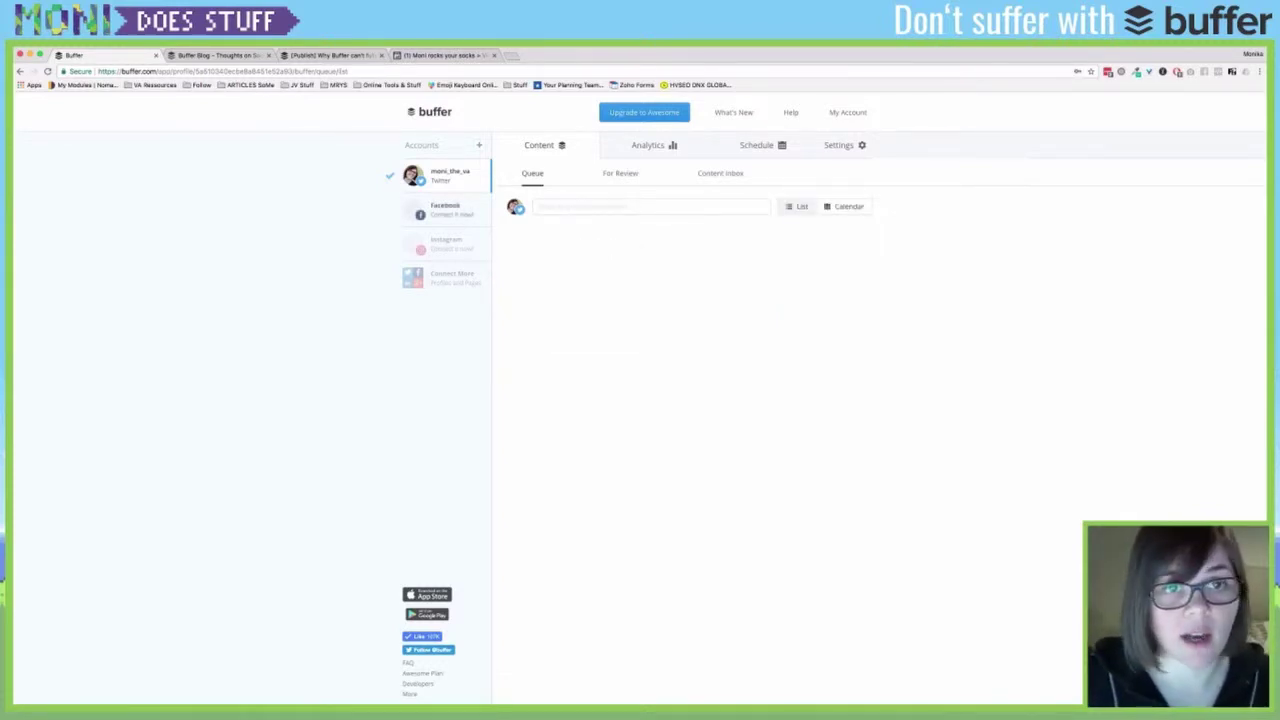
Start connecting Facebook from the sidebar to list the account's available profiles and pages
click(446, 210)
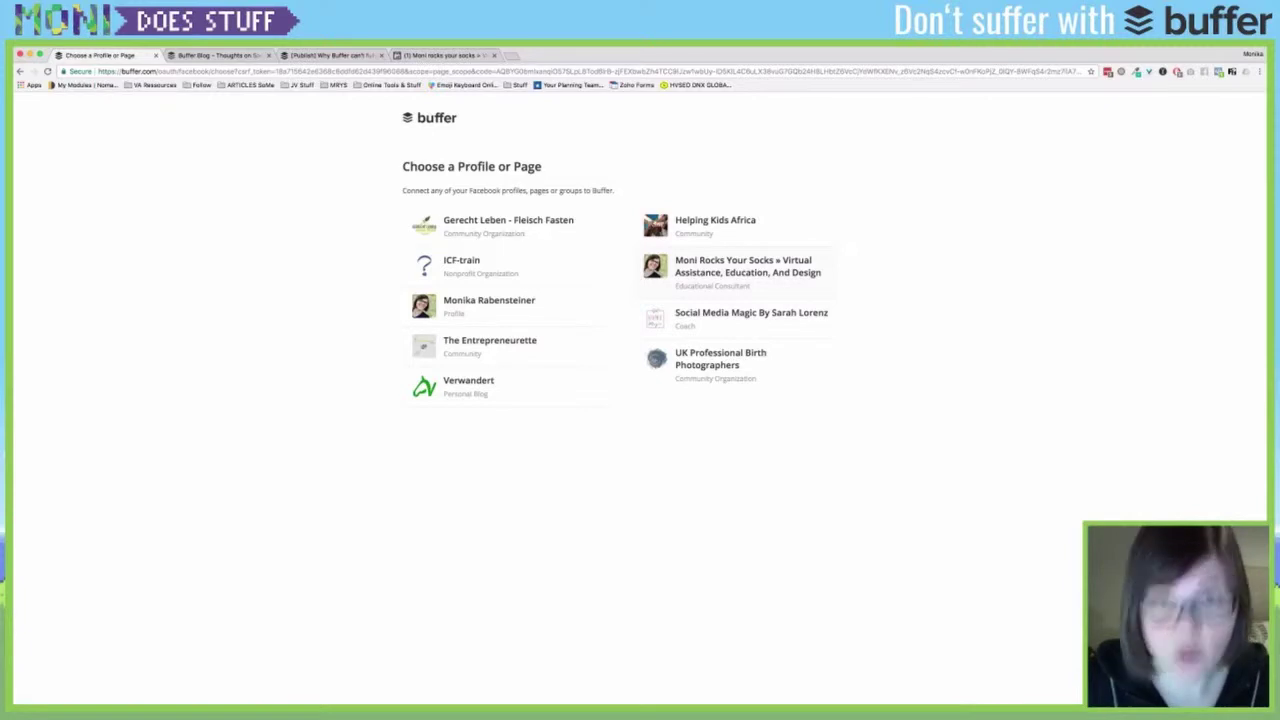
Connect the virtual-assistance Facebook business page, then begin adding Instagram via Connect More
click(748, 266)
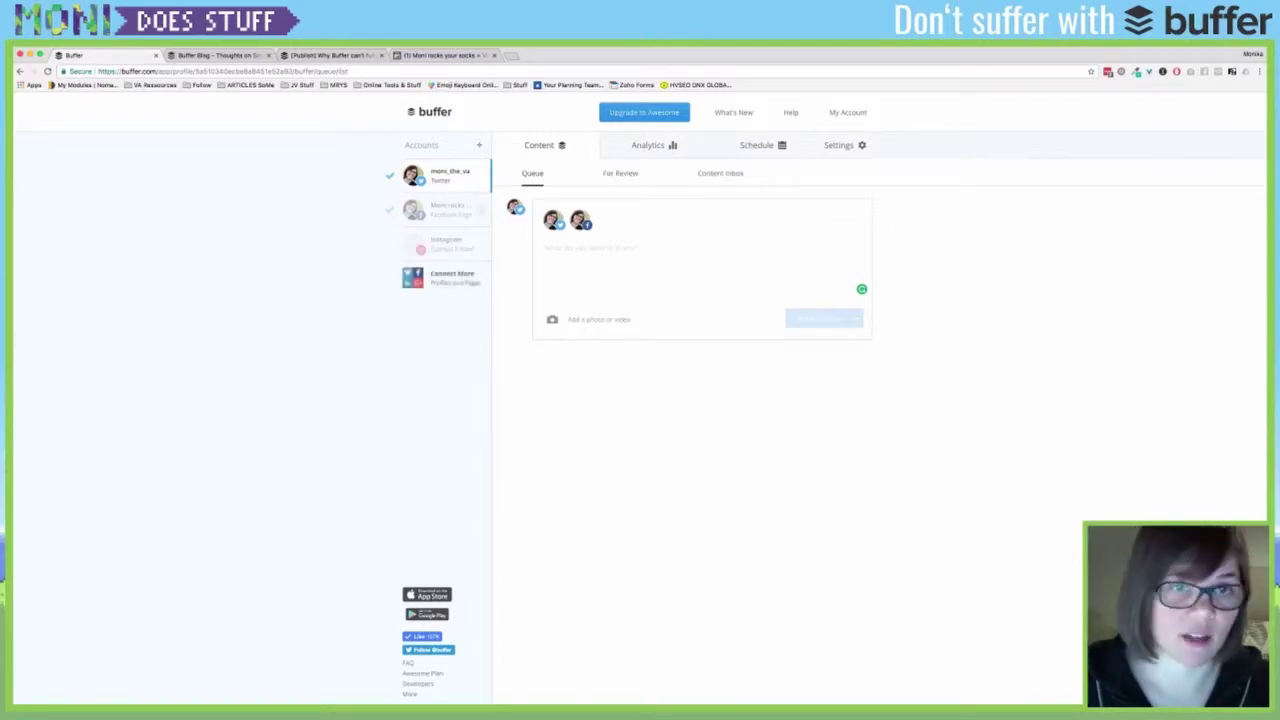
click(445, 277)
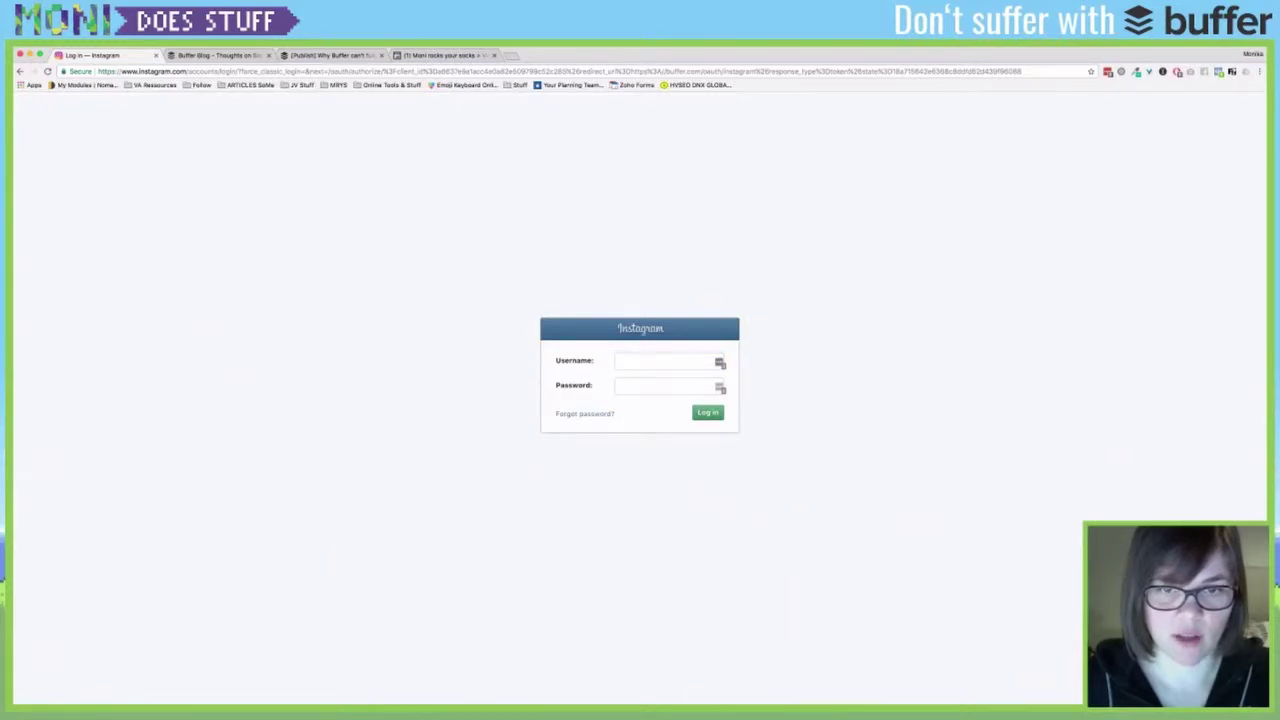
Log in to Instagram with the account's username and password to link it to Buffer
click(720, 363)
click(720, 363)
click(720, 363)
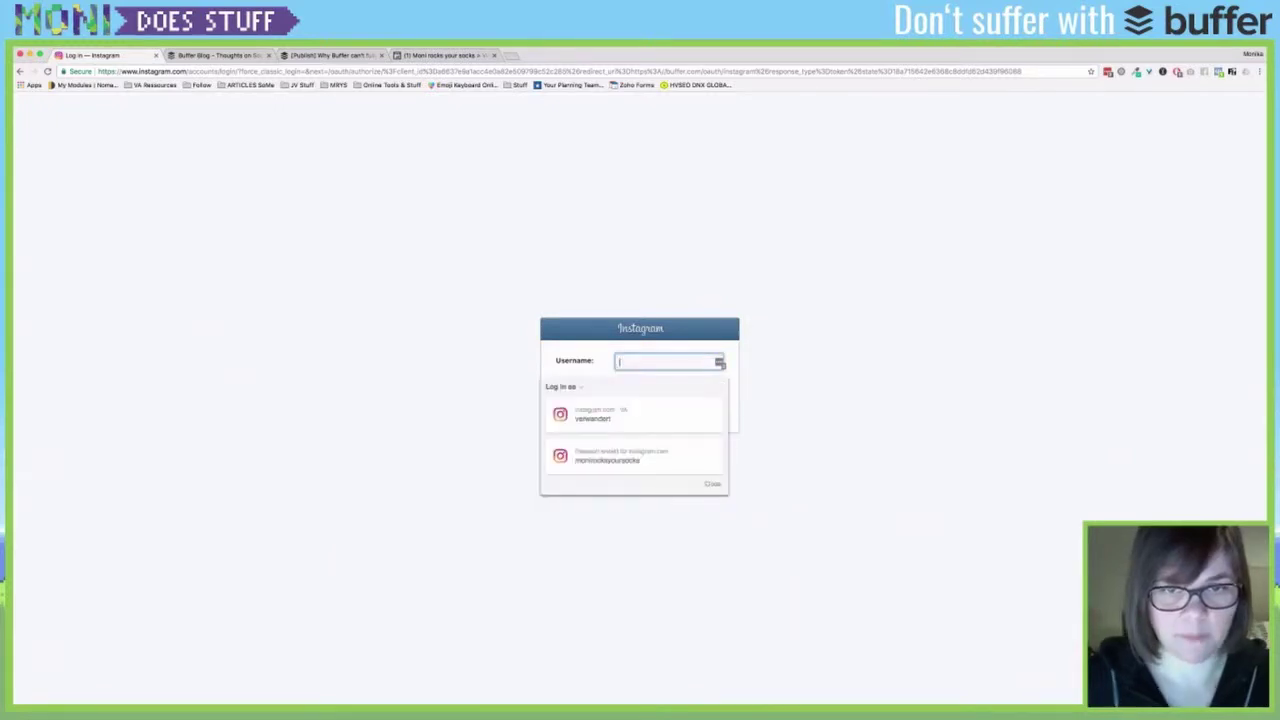
click(720, 363)
text(y)
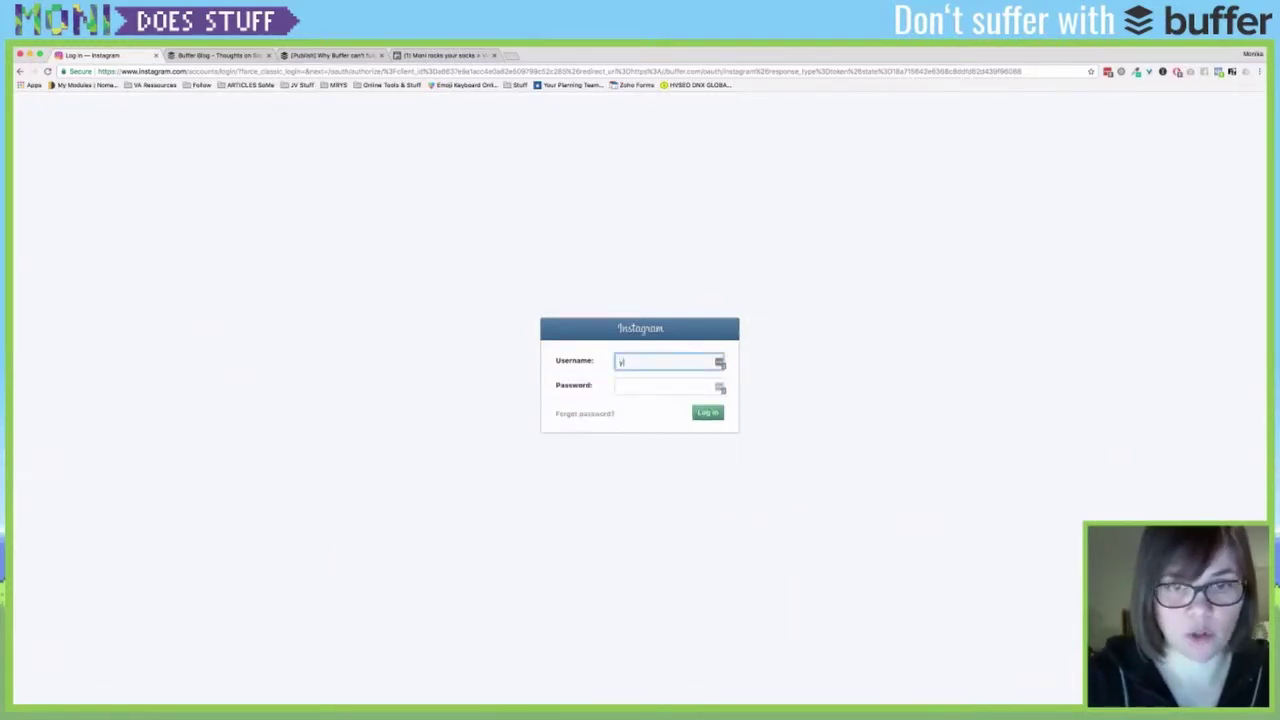
text(oshi.pood)
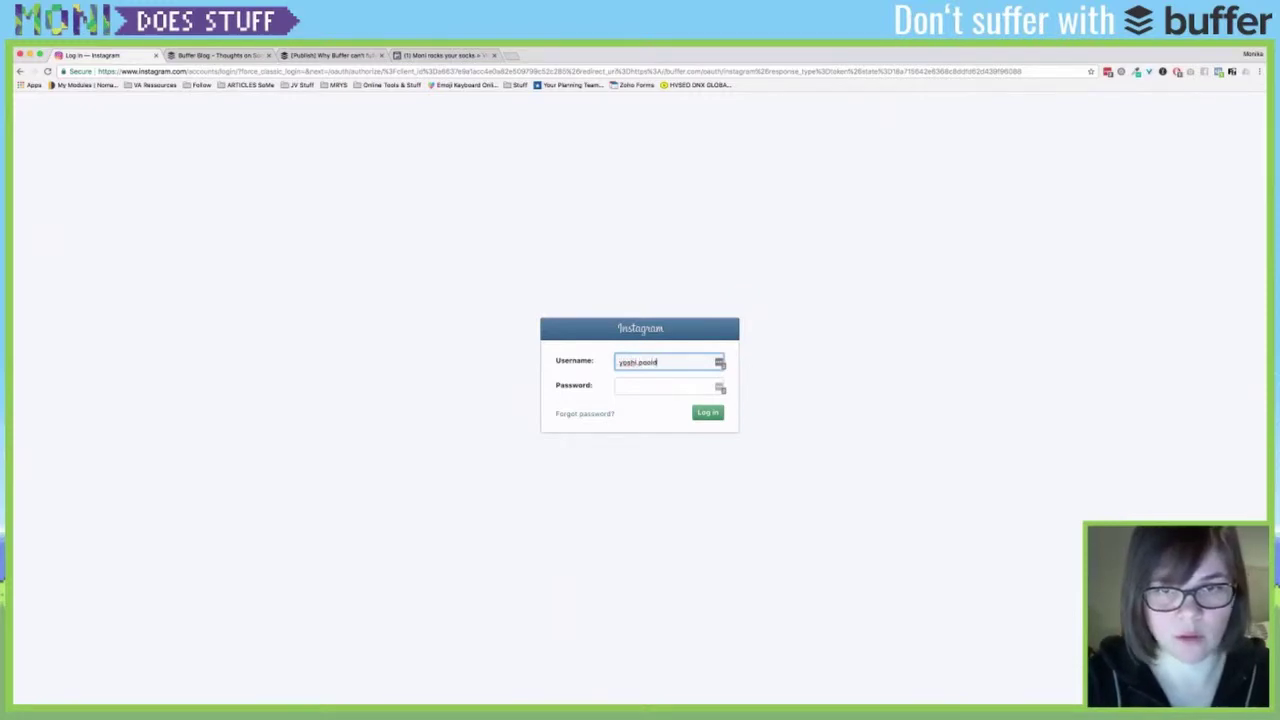
text(le)
key(Tab)
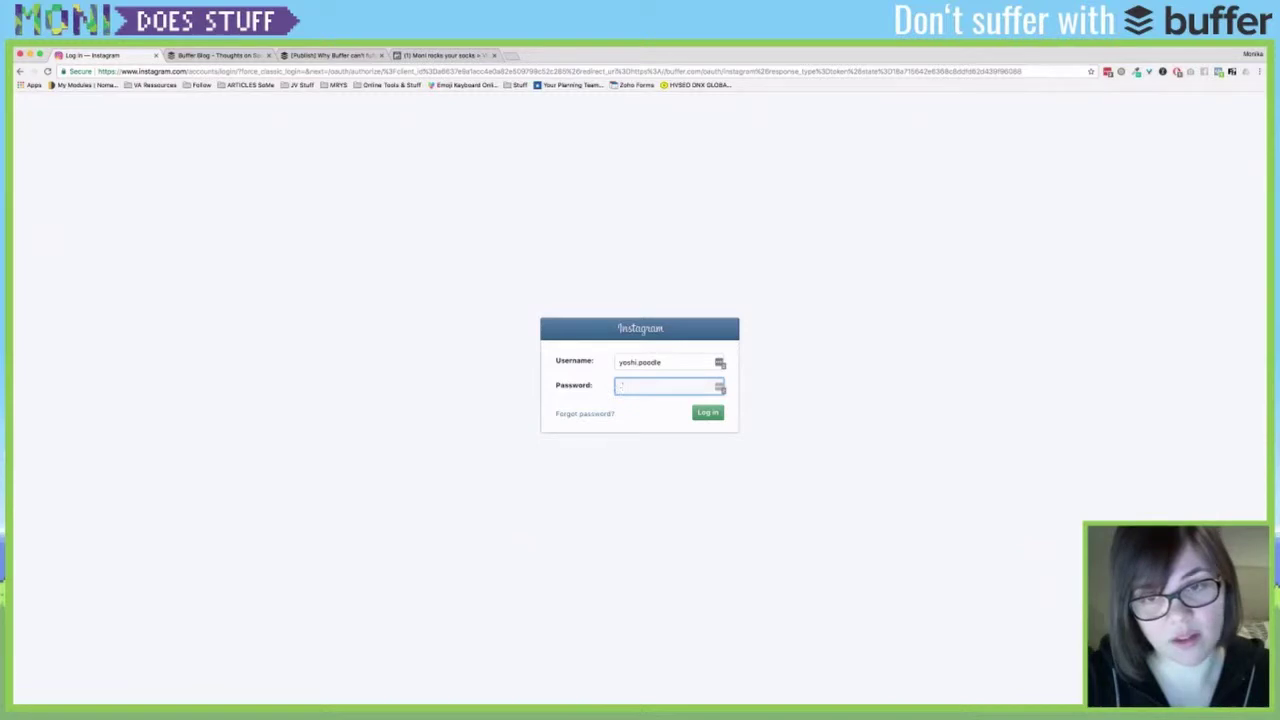
text(••••••••••)
key(Return)
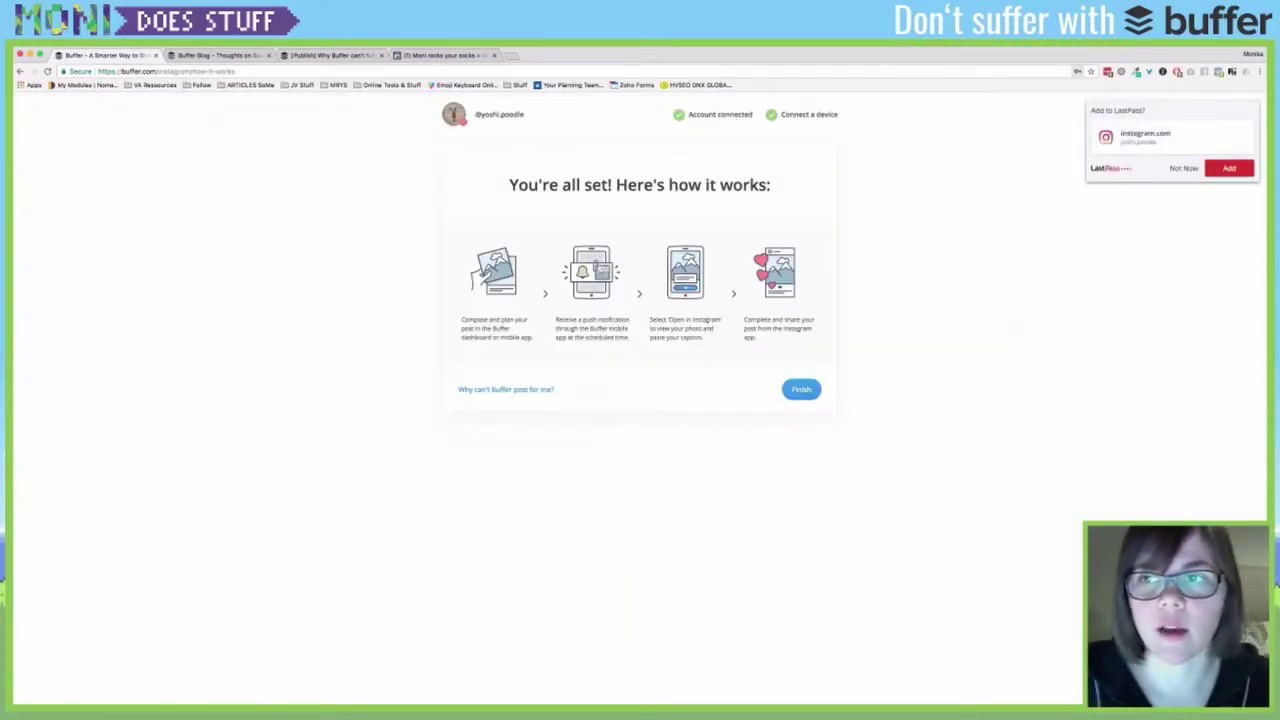
Decline saving the Instagram password, review the how-it-works steps, and finish the Instagram setup
click(1184, 168)
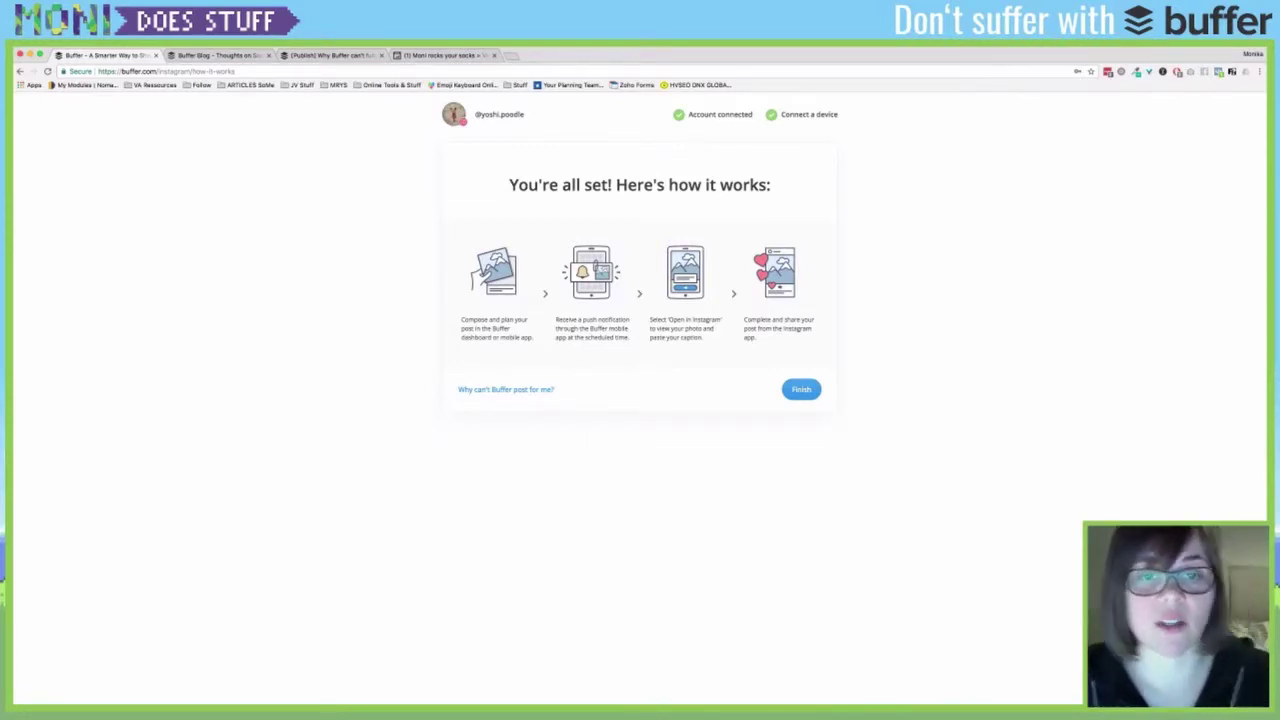
drag(569, 319, 703, 338)
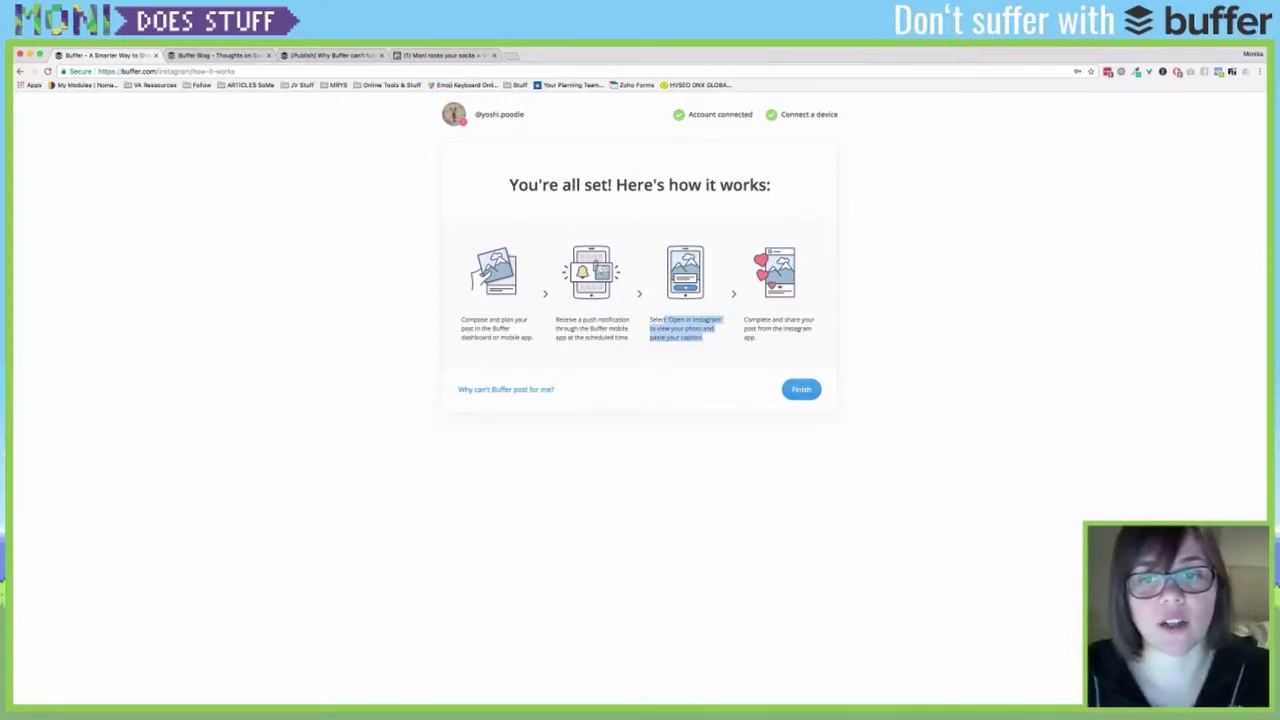
mouse_move(772, 319)
mouse_down()
mouse_move(815, 322)
mouse_move(757, 338)
mouse_up()
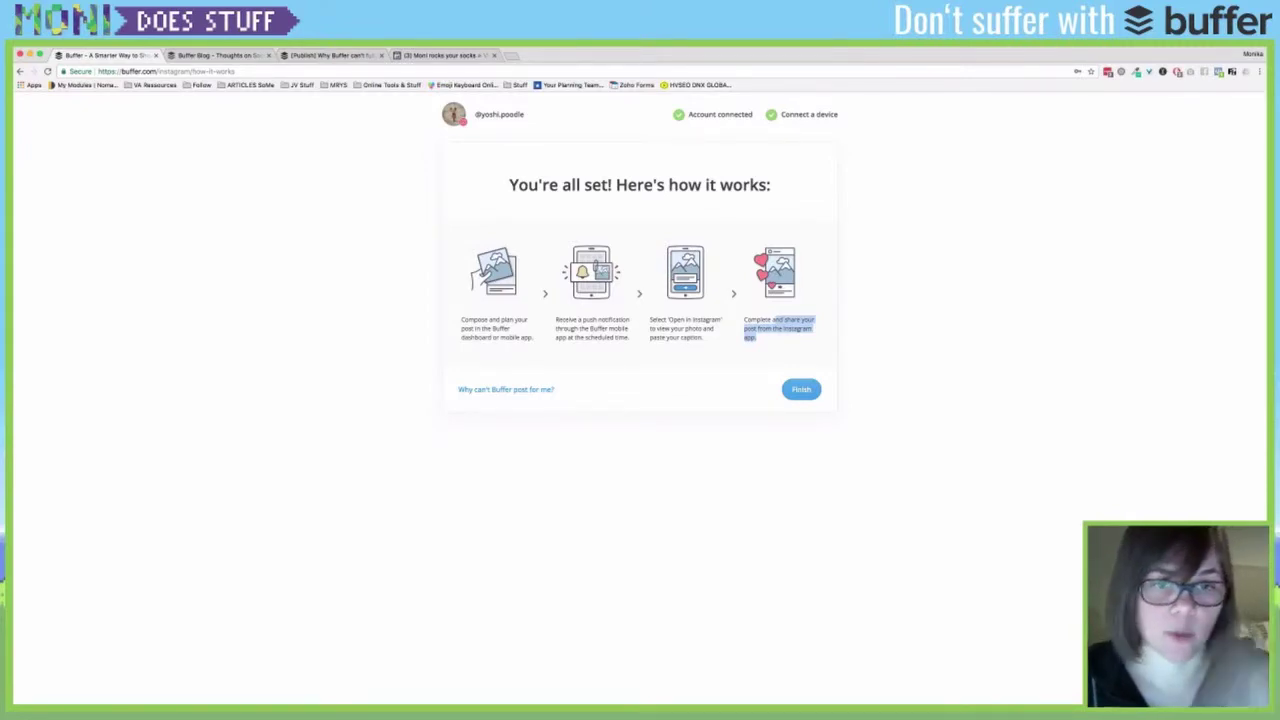
click(801, 389)
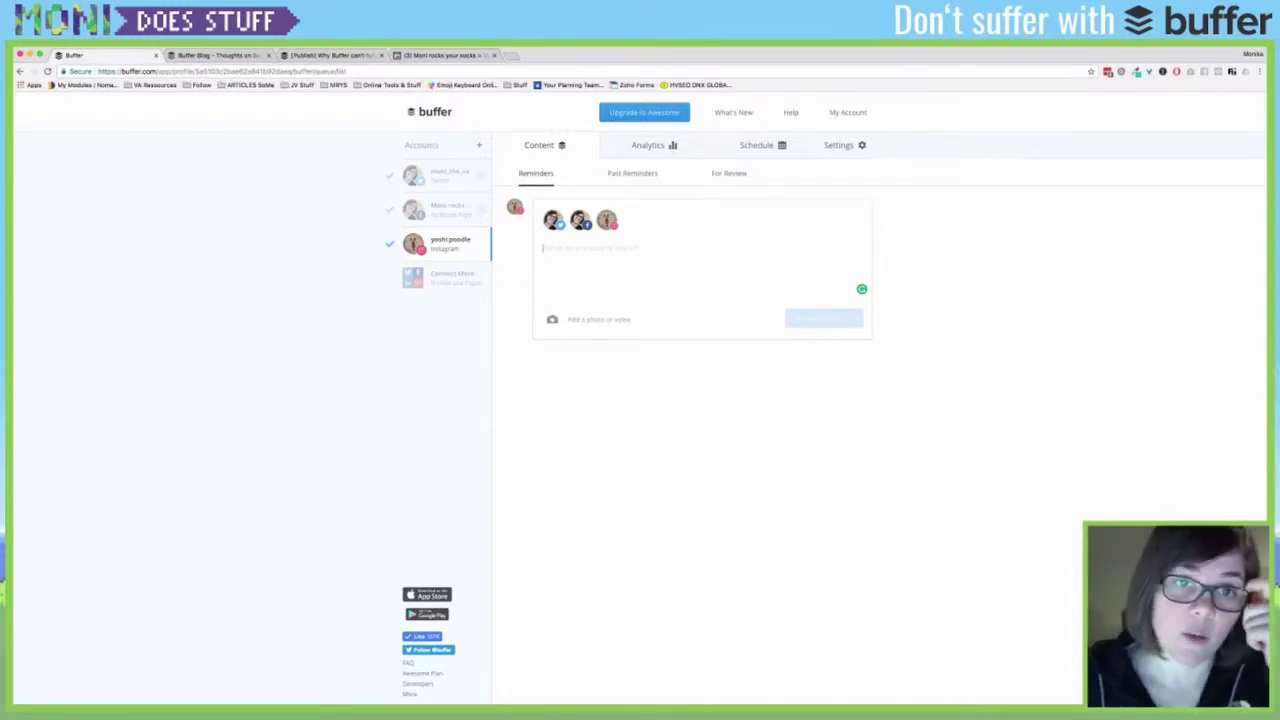
Deselect the Twitter, Facebook and Instagram avatars in the post composer
click(554, 220)
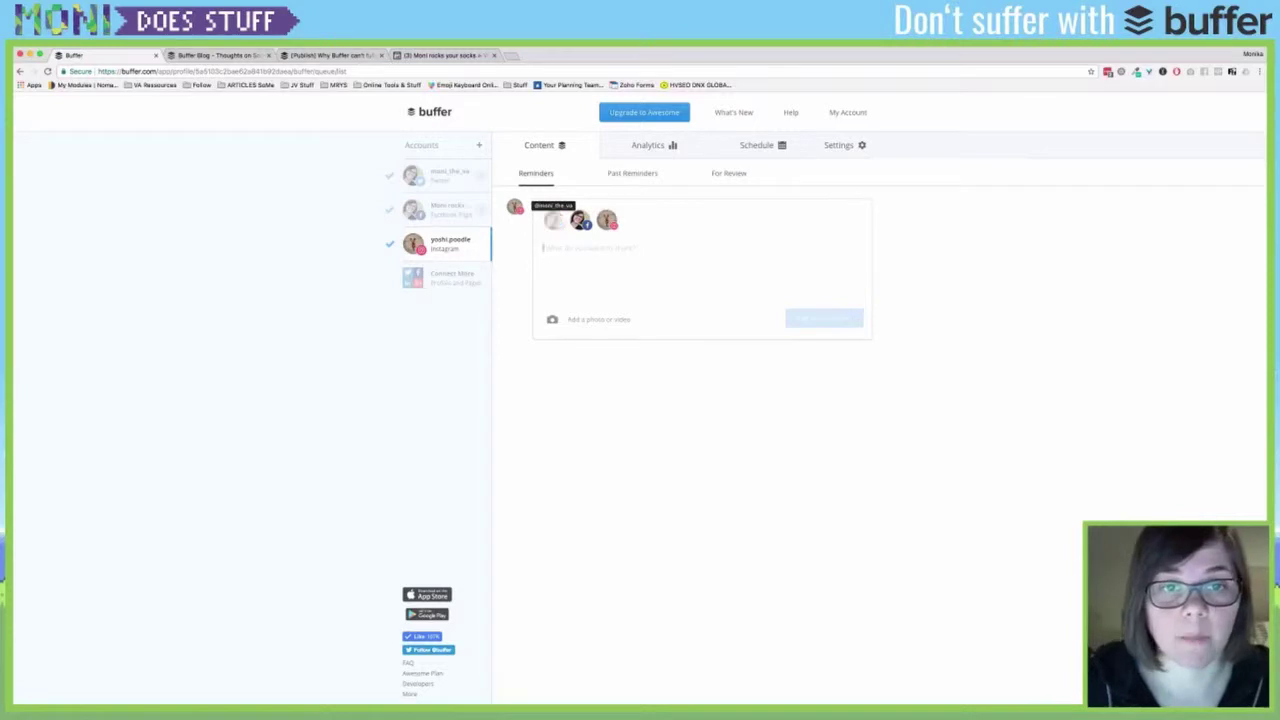
click(580, 220)
click(607, 220)
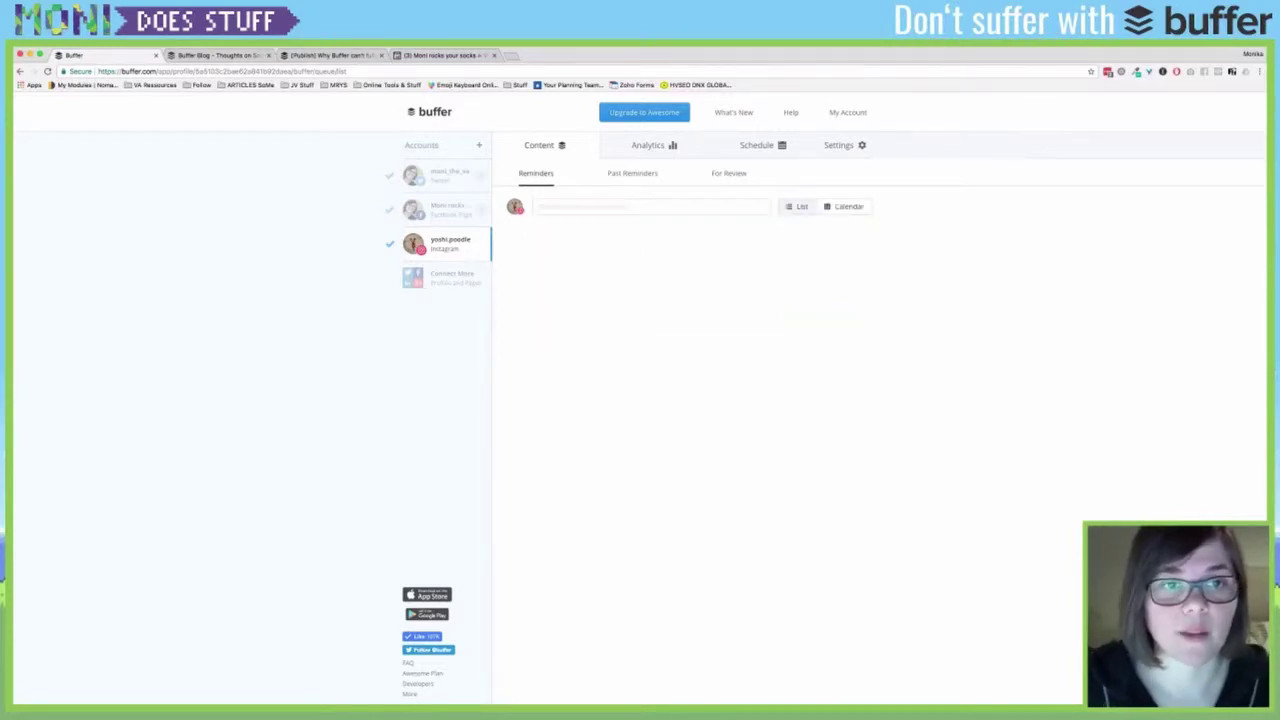
Return to the dashboard via Connect More and switch to the Twitter profile's queue
click(452, 278)
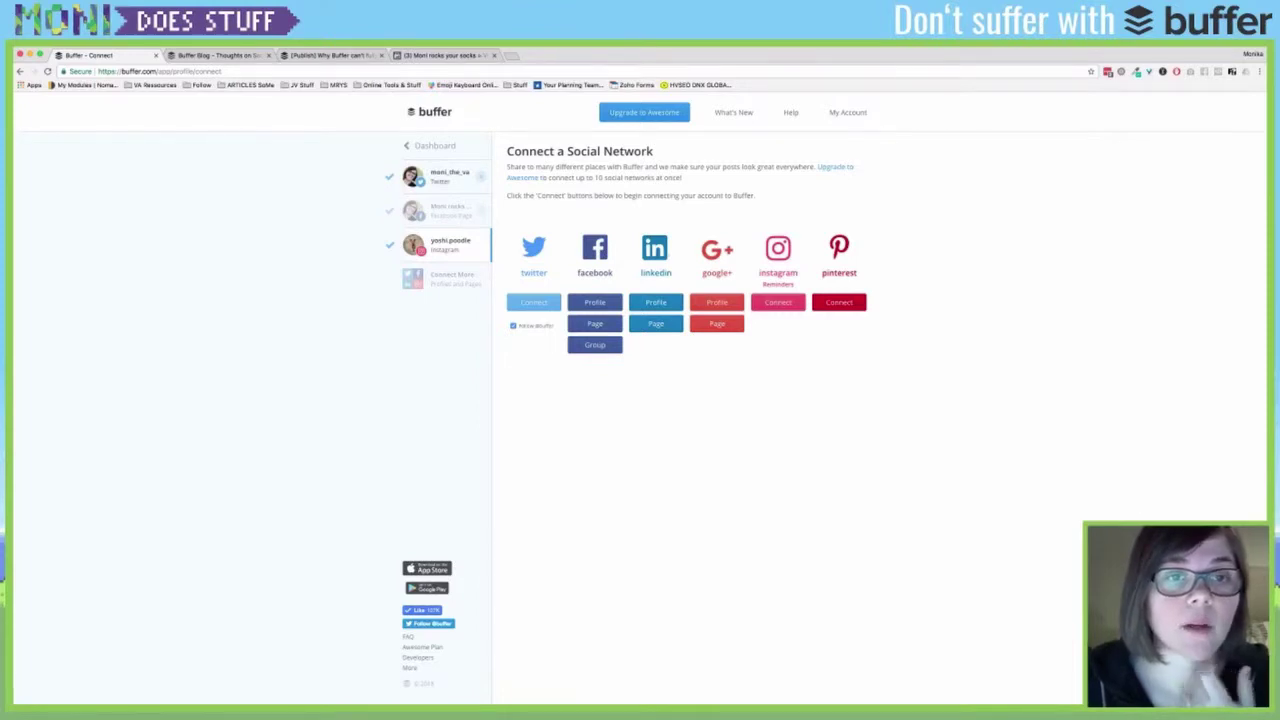
click(433, 146)
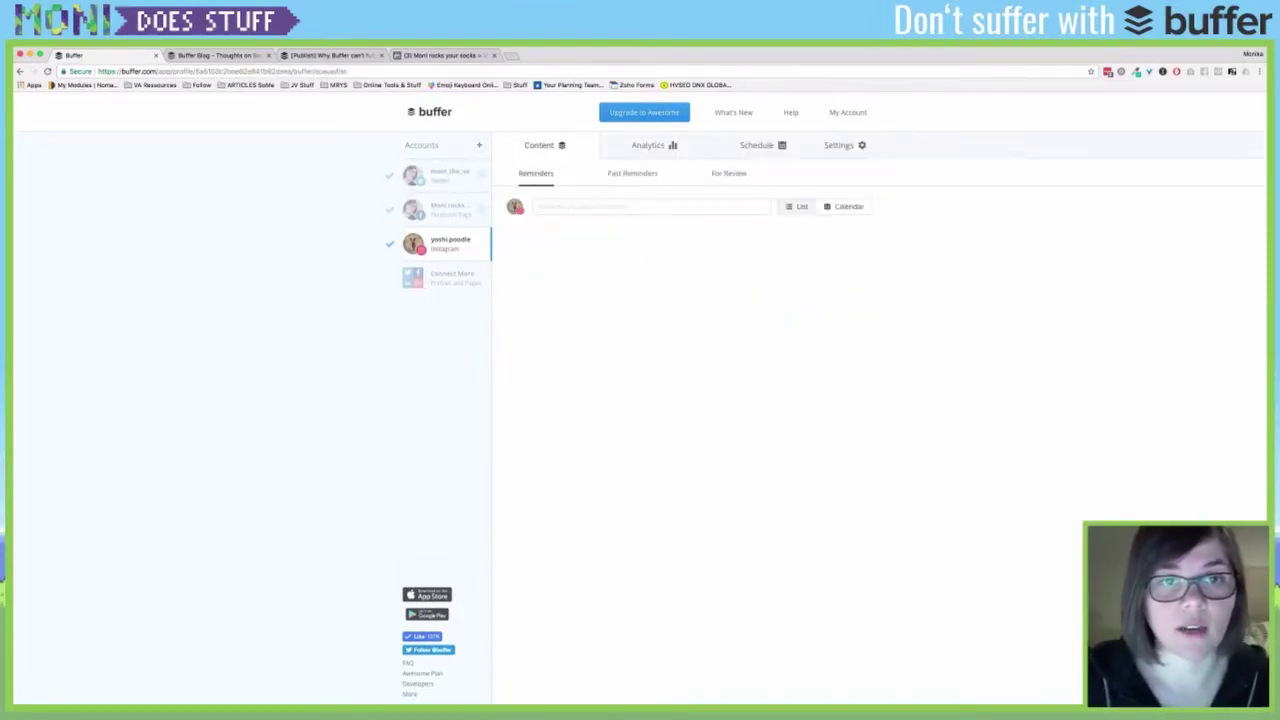
click(440, 175)
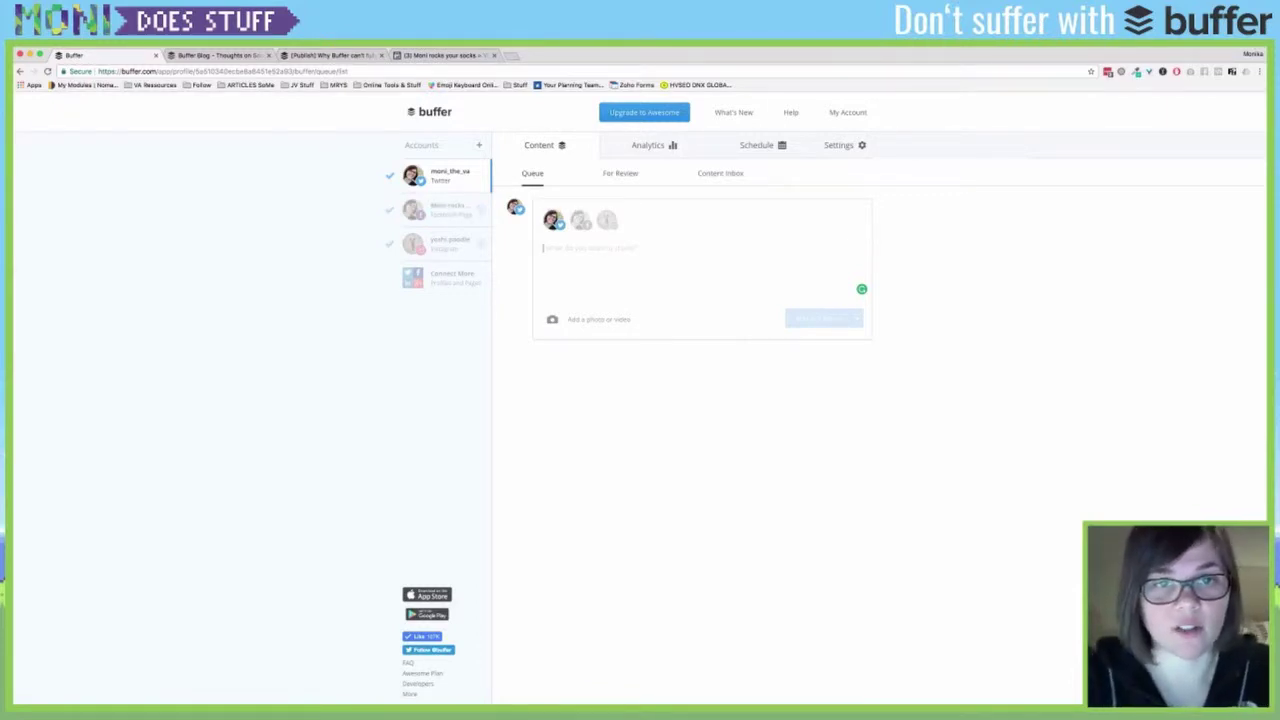
Write the tweet '#MoniDoesStuff in action - come over to Facebook to watch it live!' with the Facebook link
text(This is)
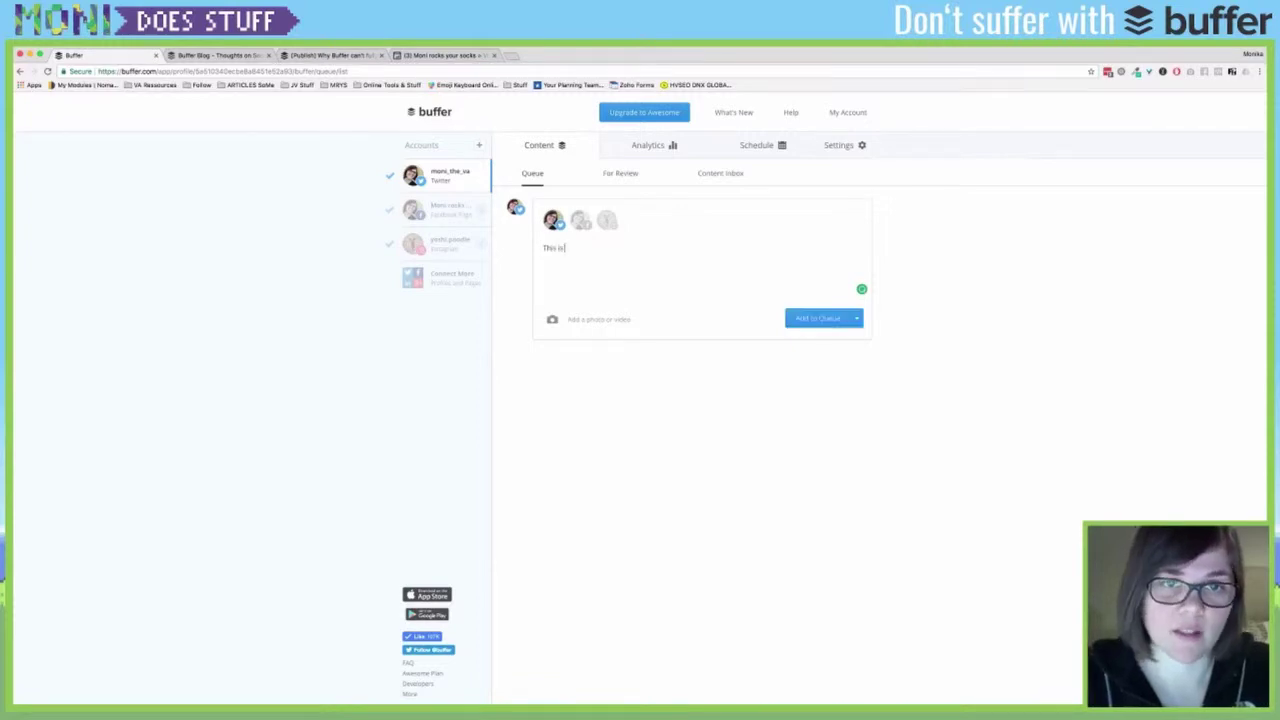
text( a)
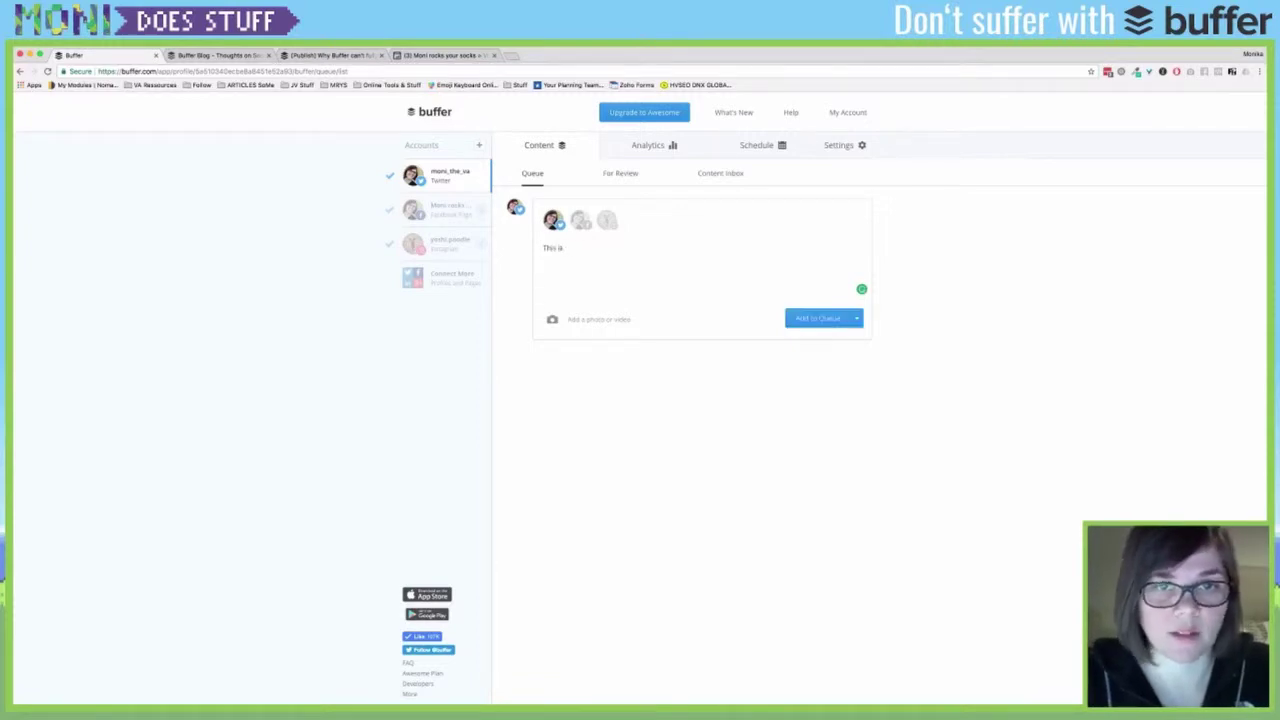
text( test tweet)
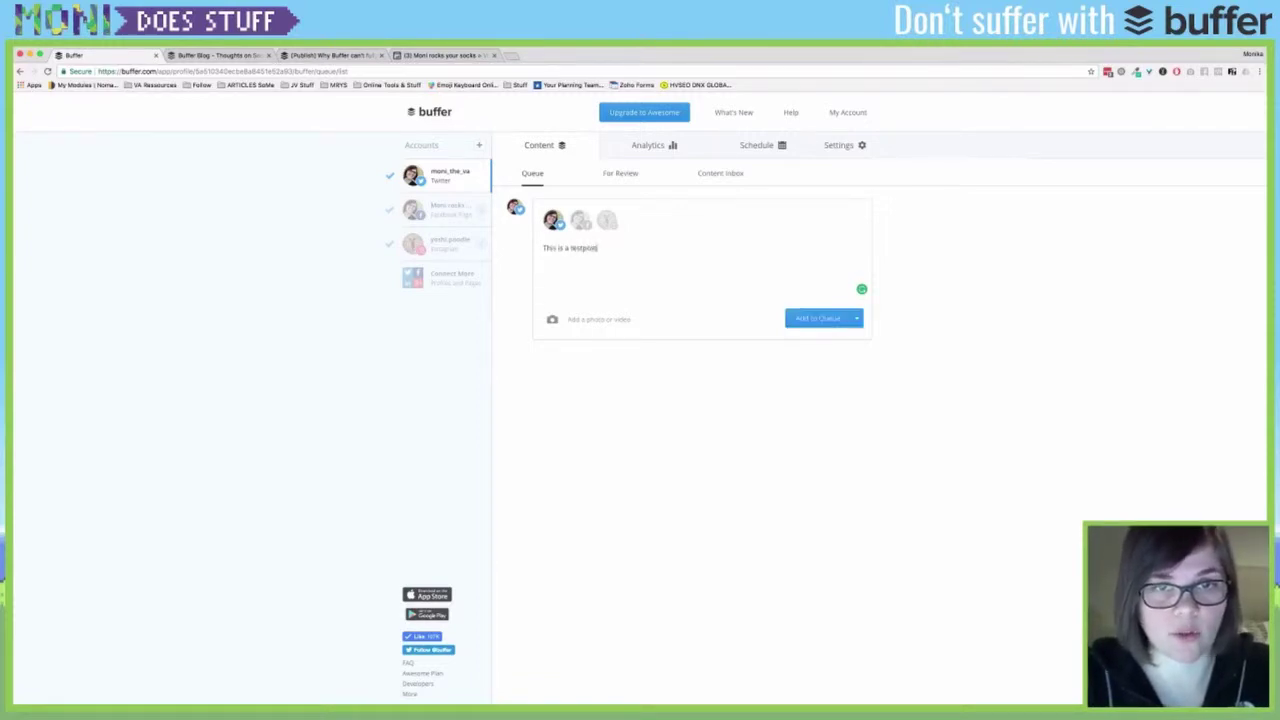
key(ctrl+a)
text(IMoniDoesStuff )
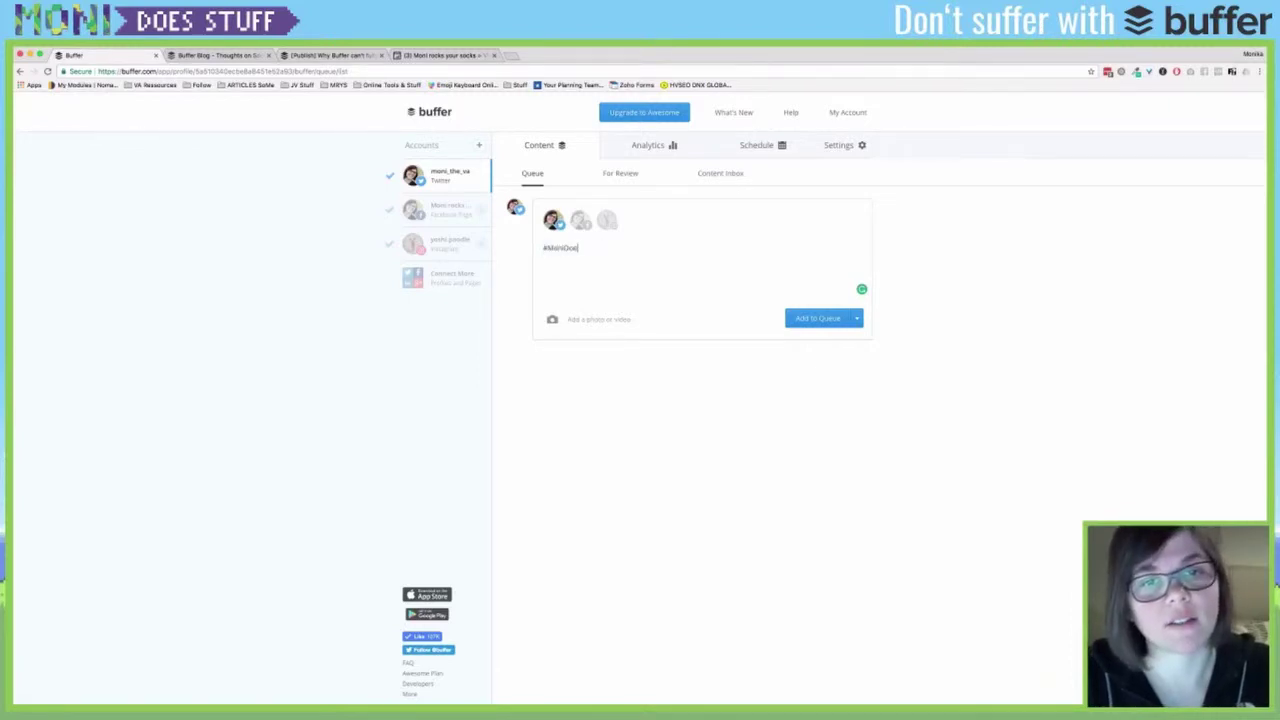
text(in actio)
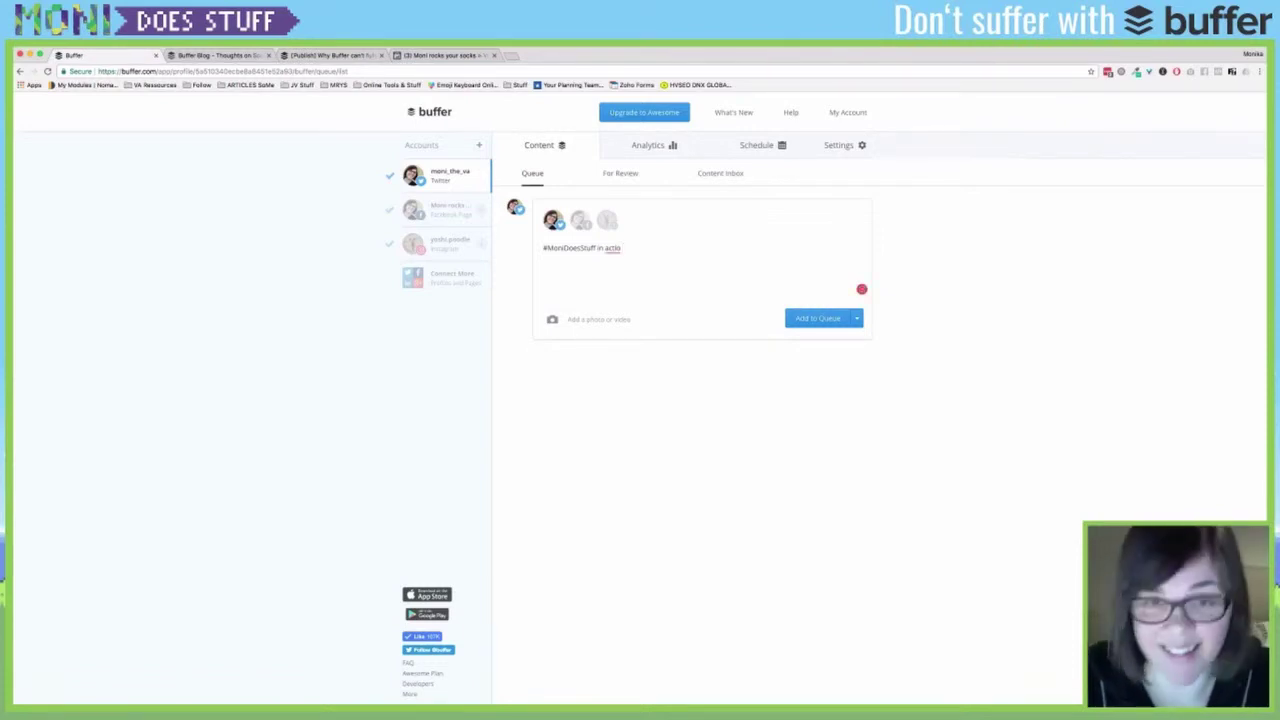
text(n)
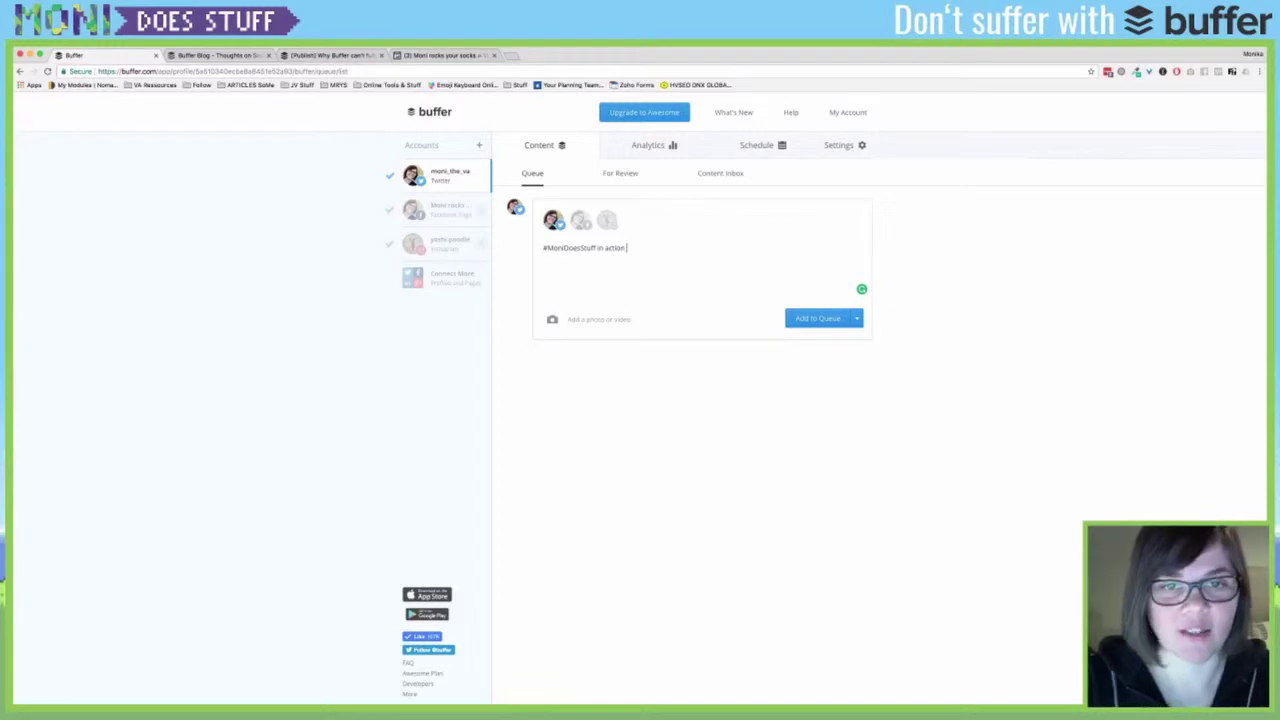
text(- come o)
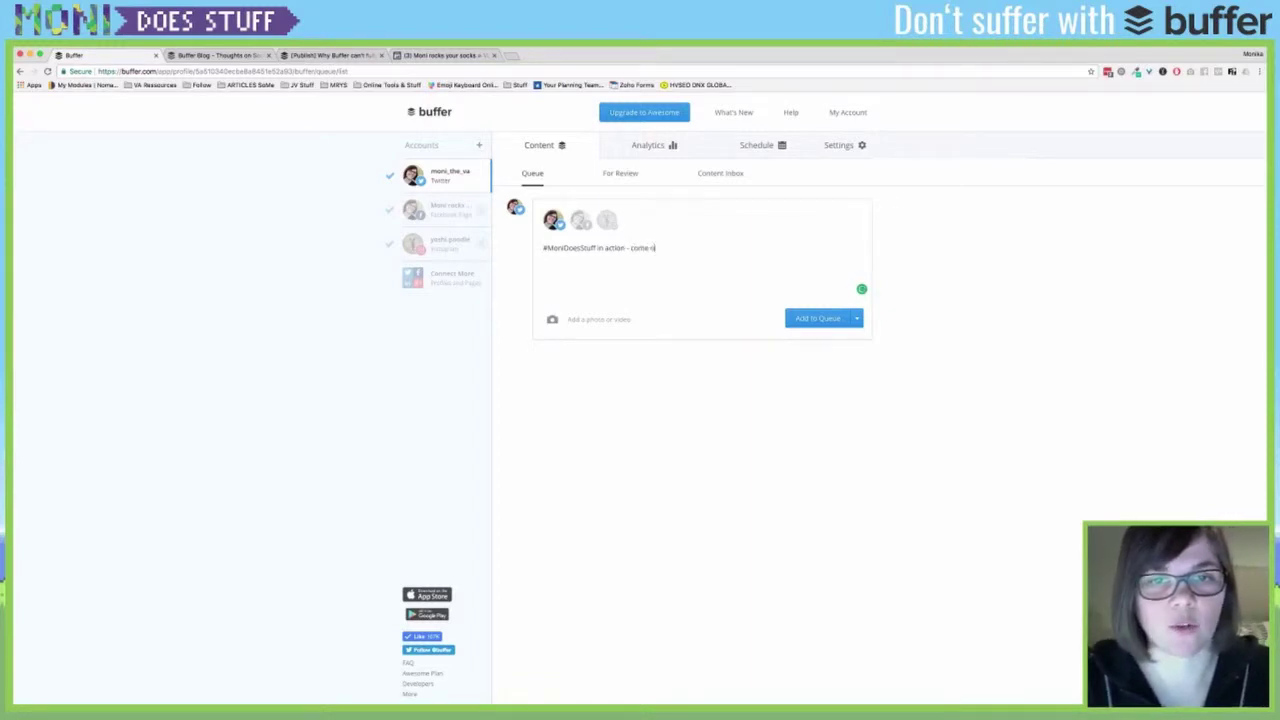
text(ver to Faceboo)
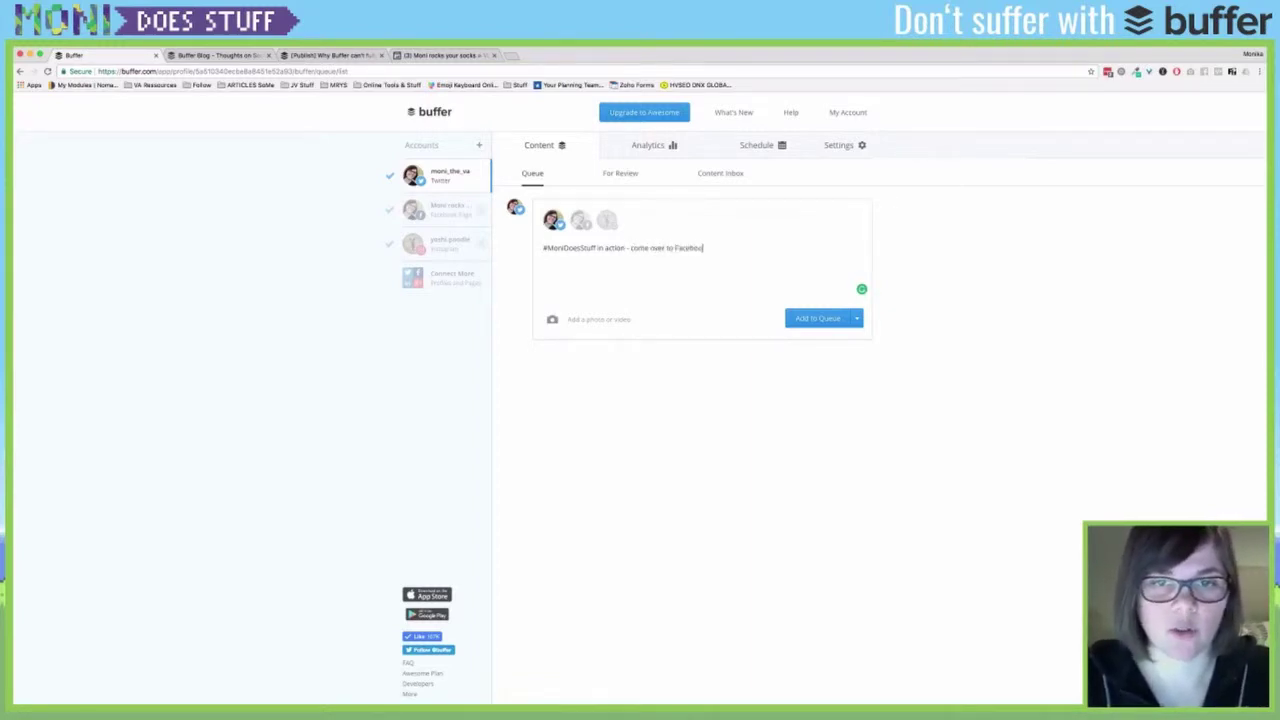
text(k to watch it live!)
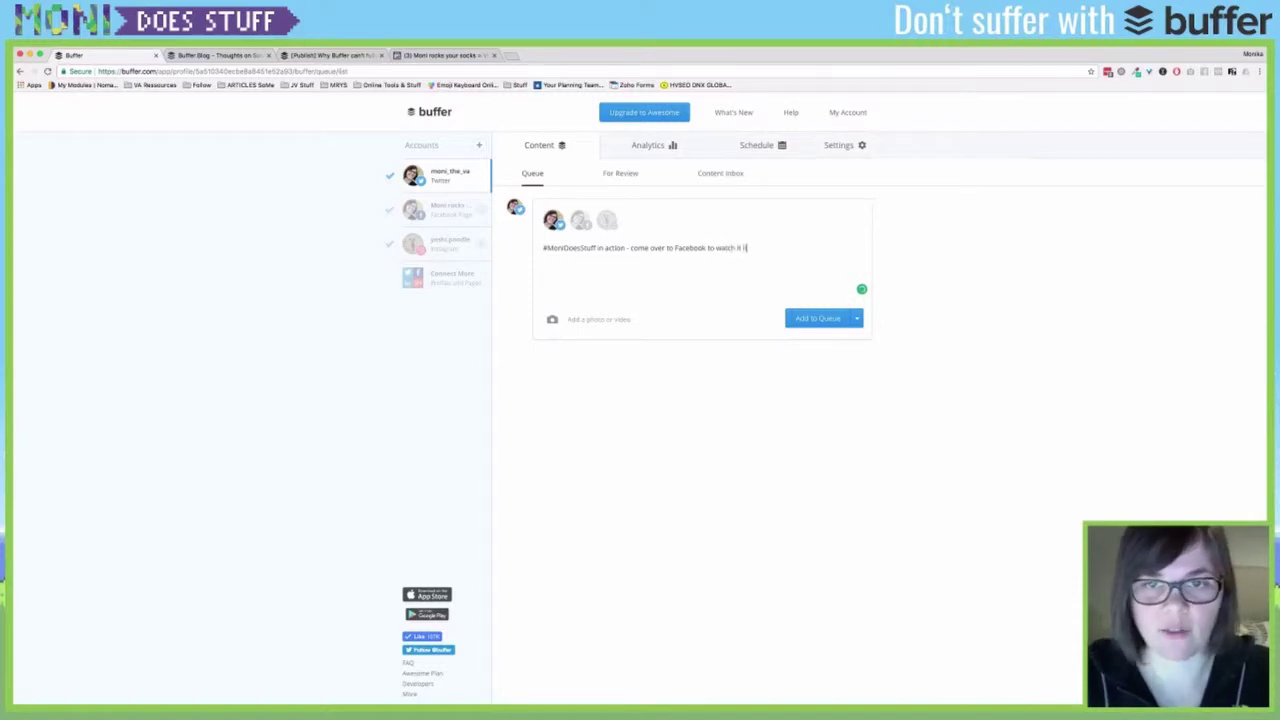
text(tp)
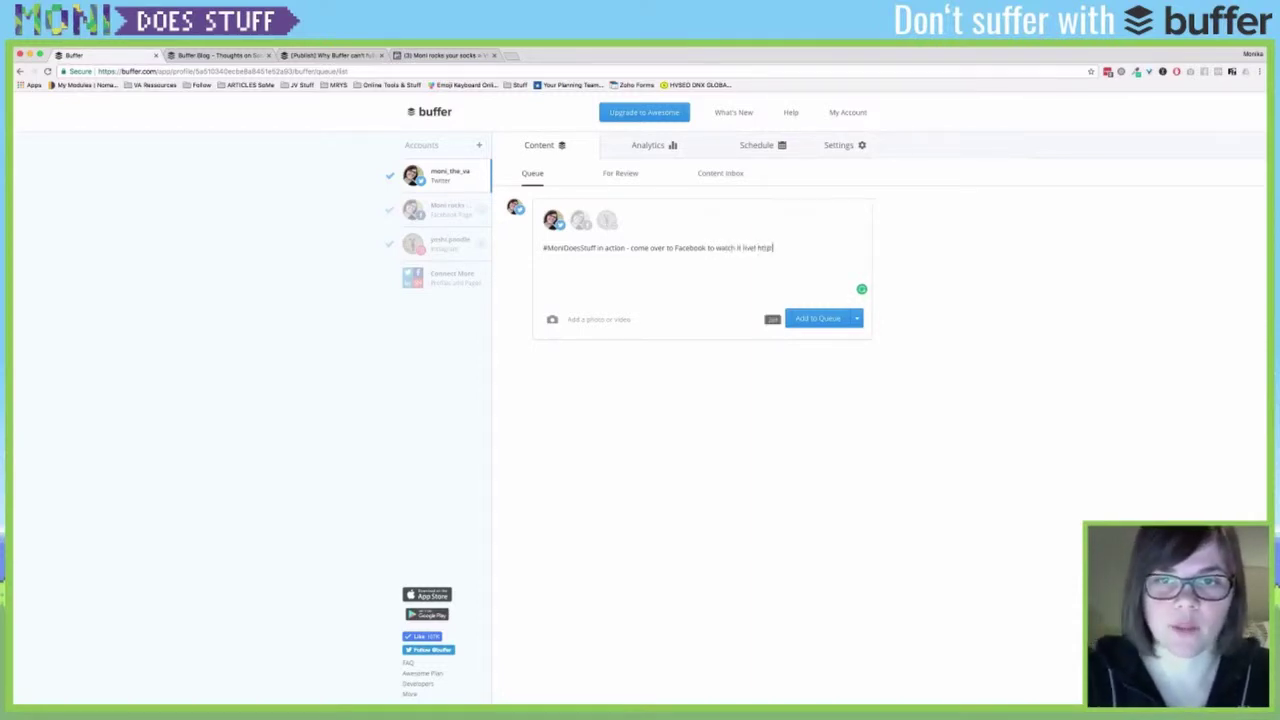
text(://fb.)
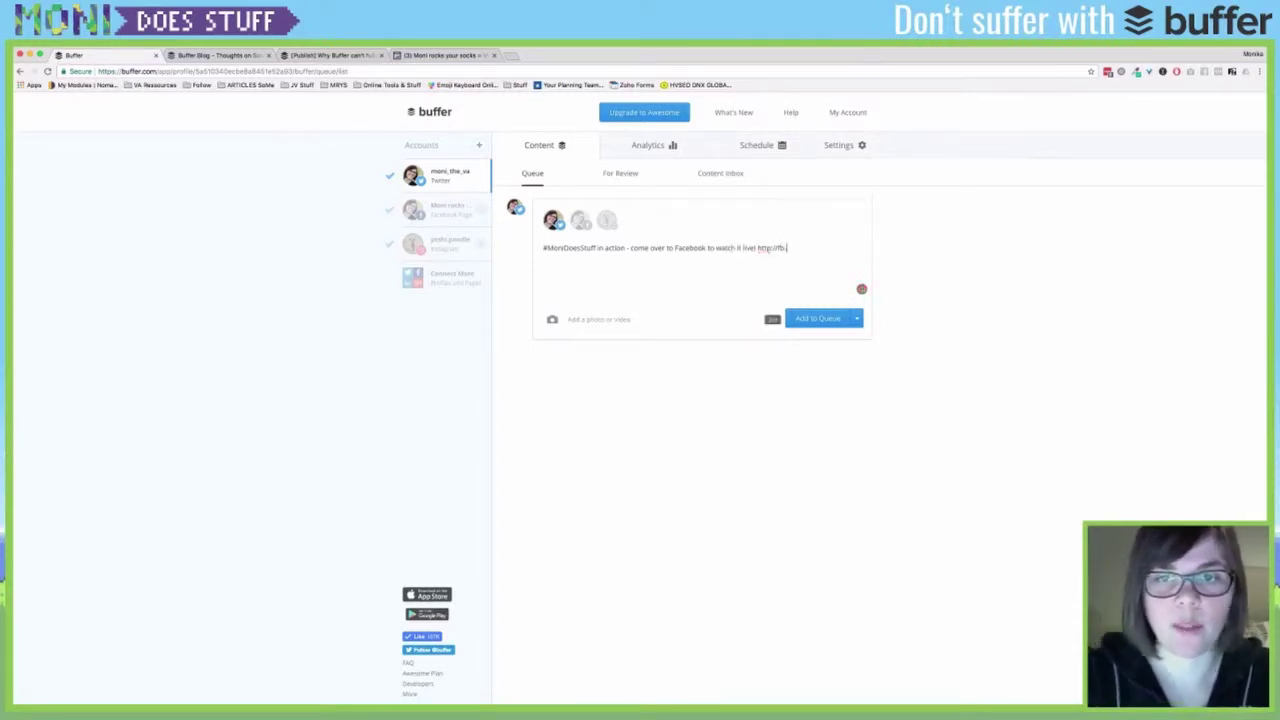
text(me/monikakrauswildegger)
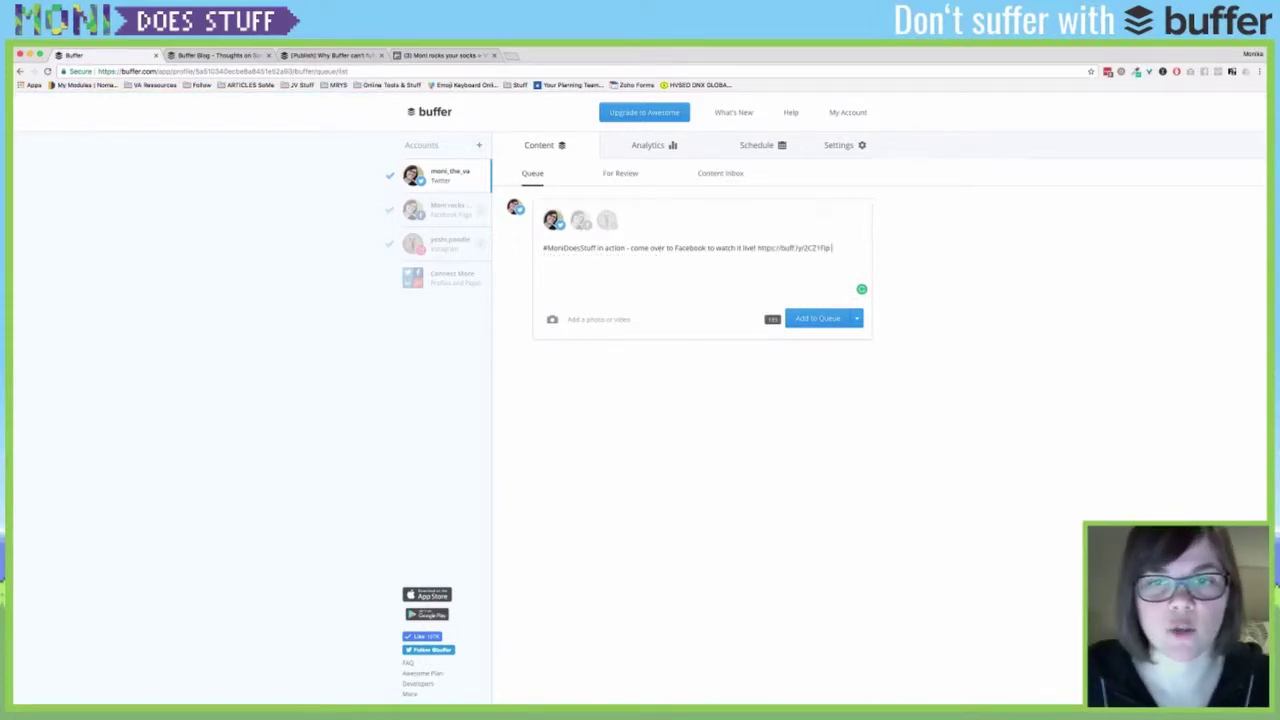
drag(758, 247, 831, 247)
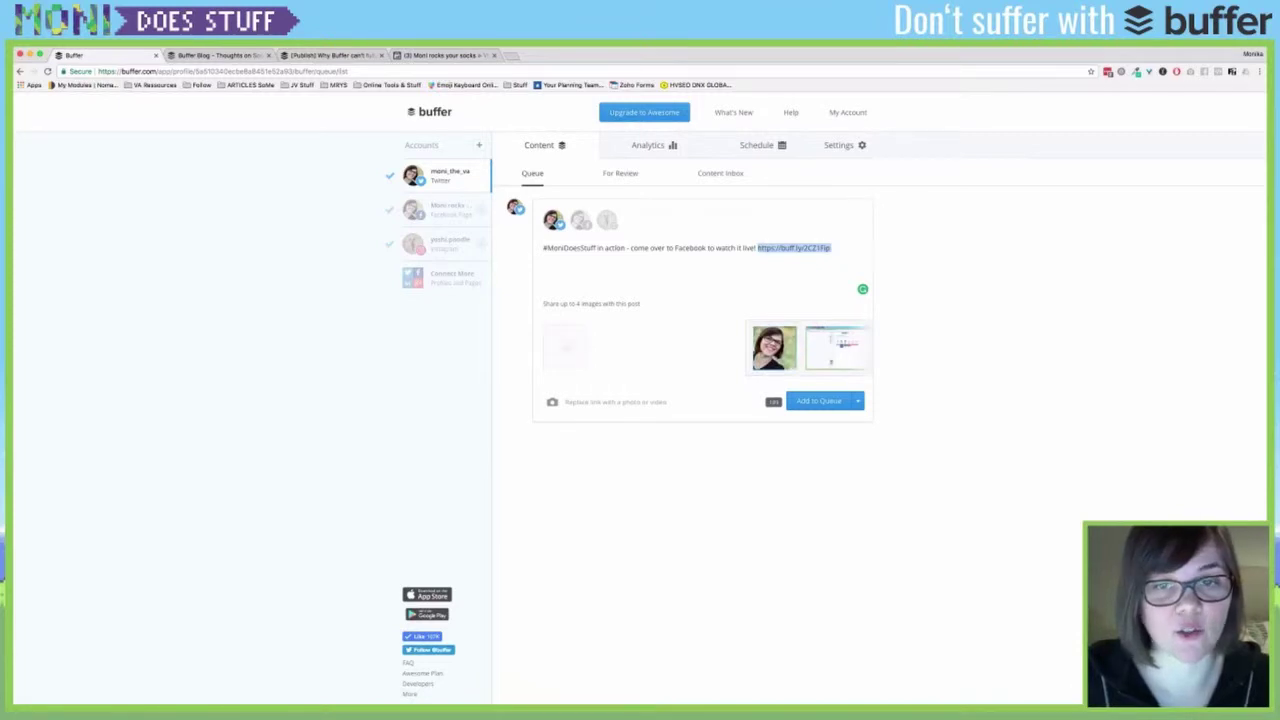
Attach the link's preview image, leave Instagram off the destinations, and reveal the sharing-time options
click(832, 247)
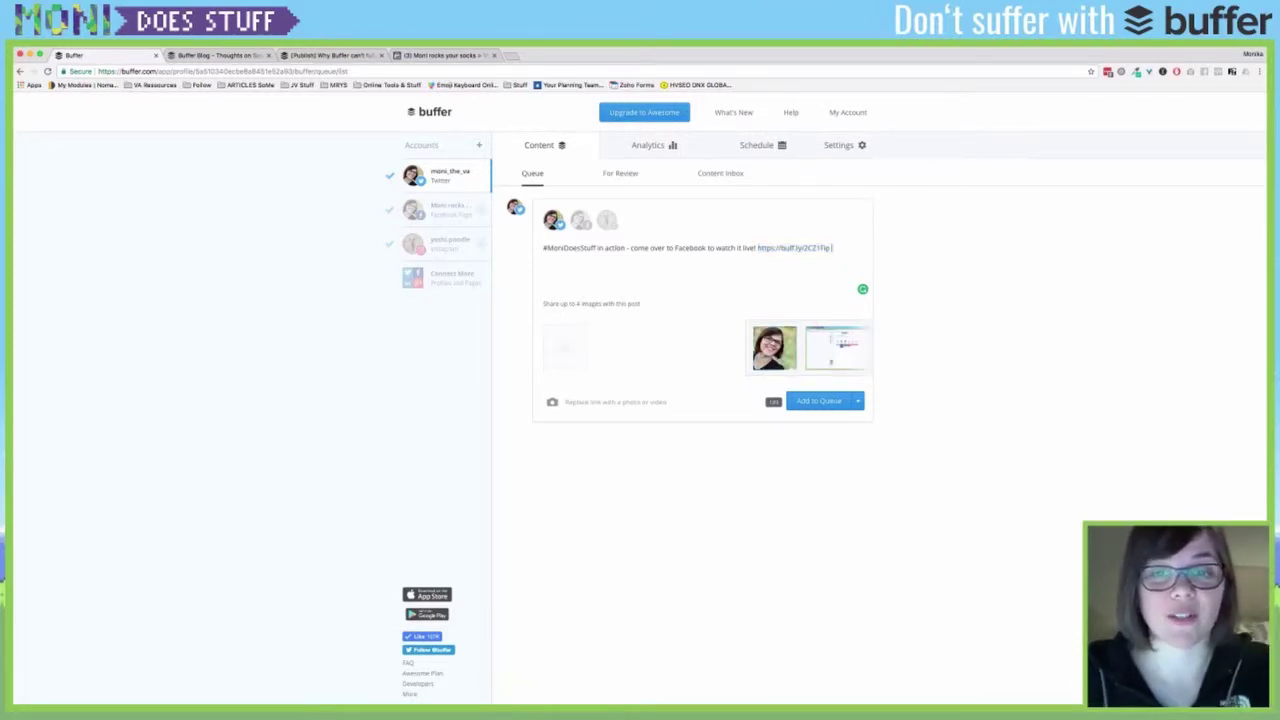
click(774, 347)
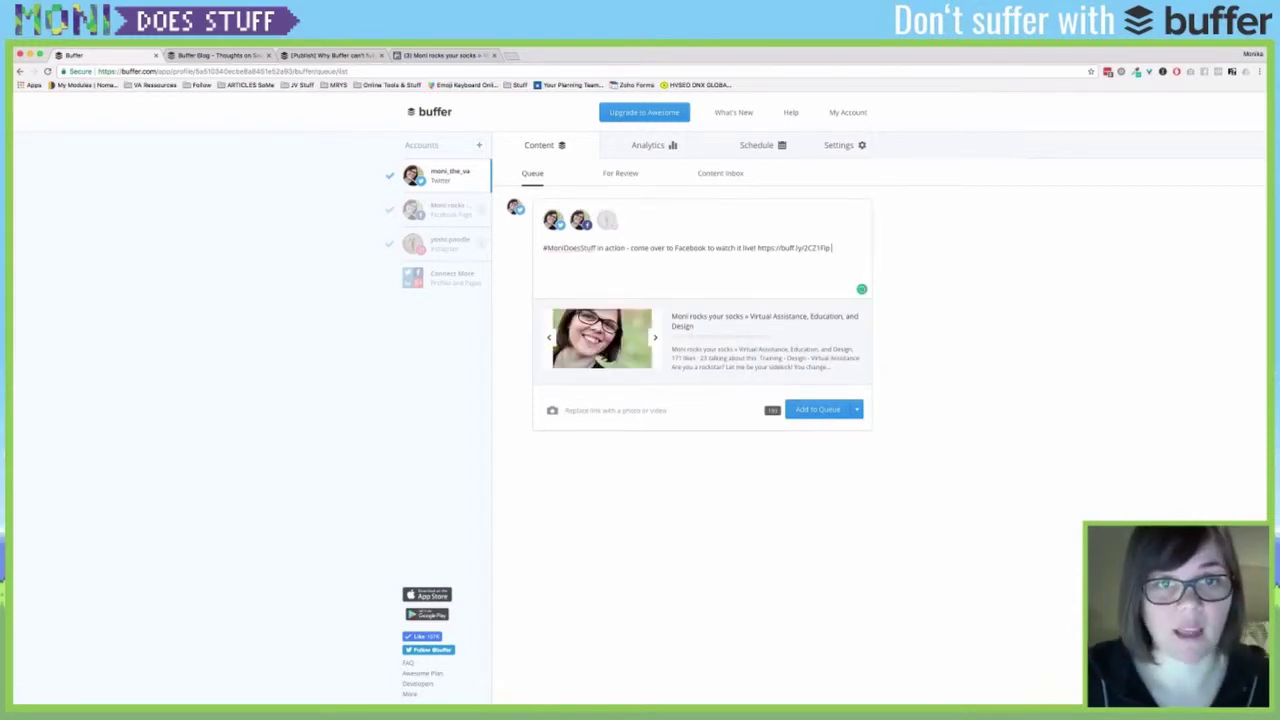
click(608, 221)
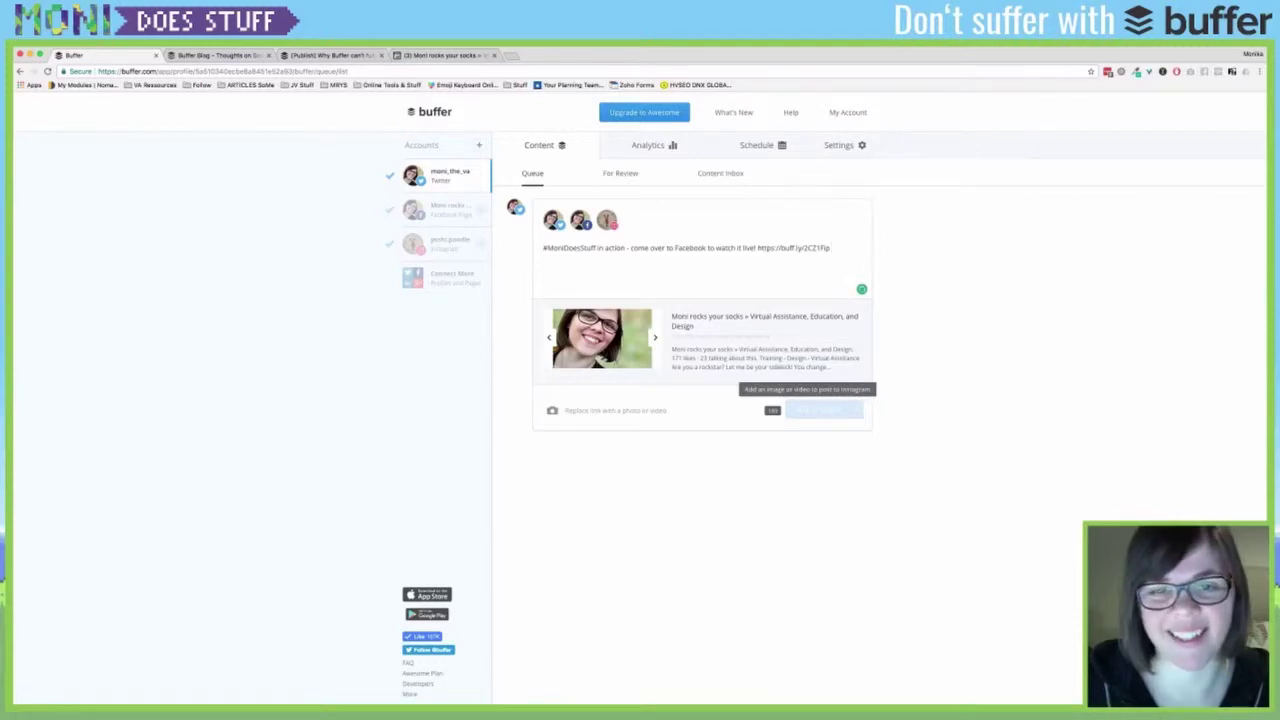
click(607, 220)
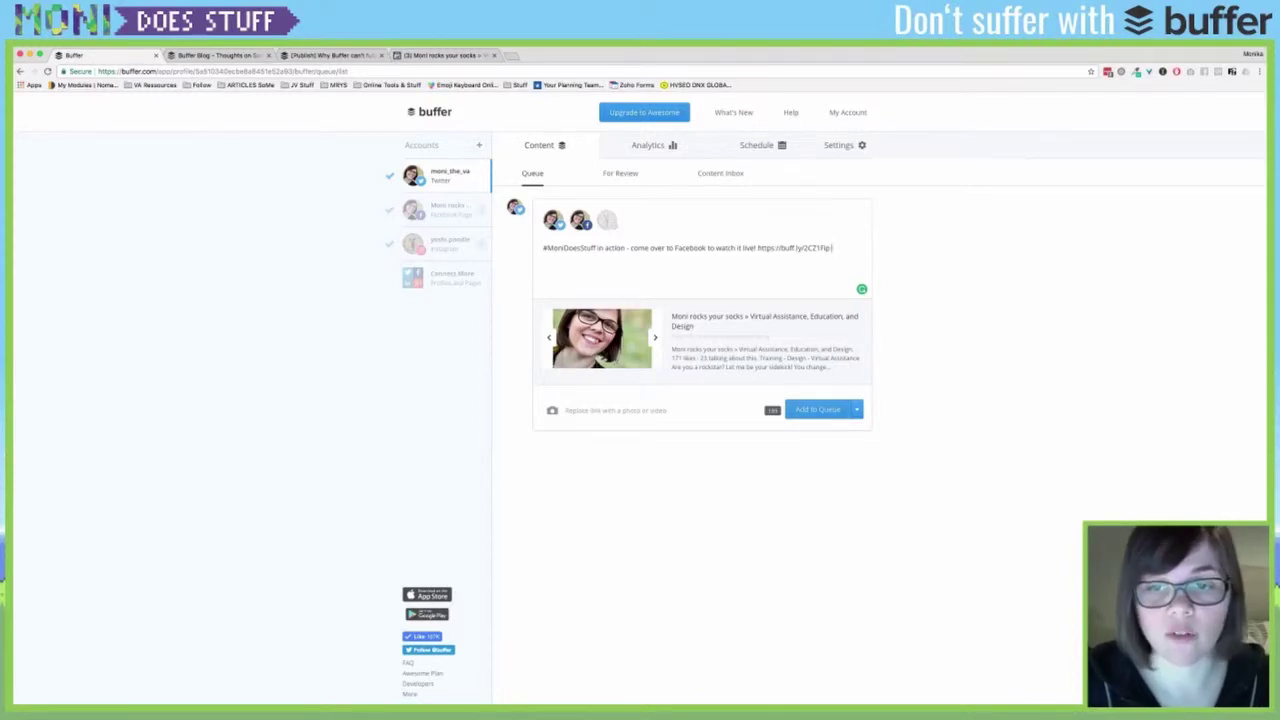
click(856, 409)
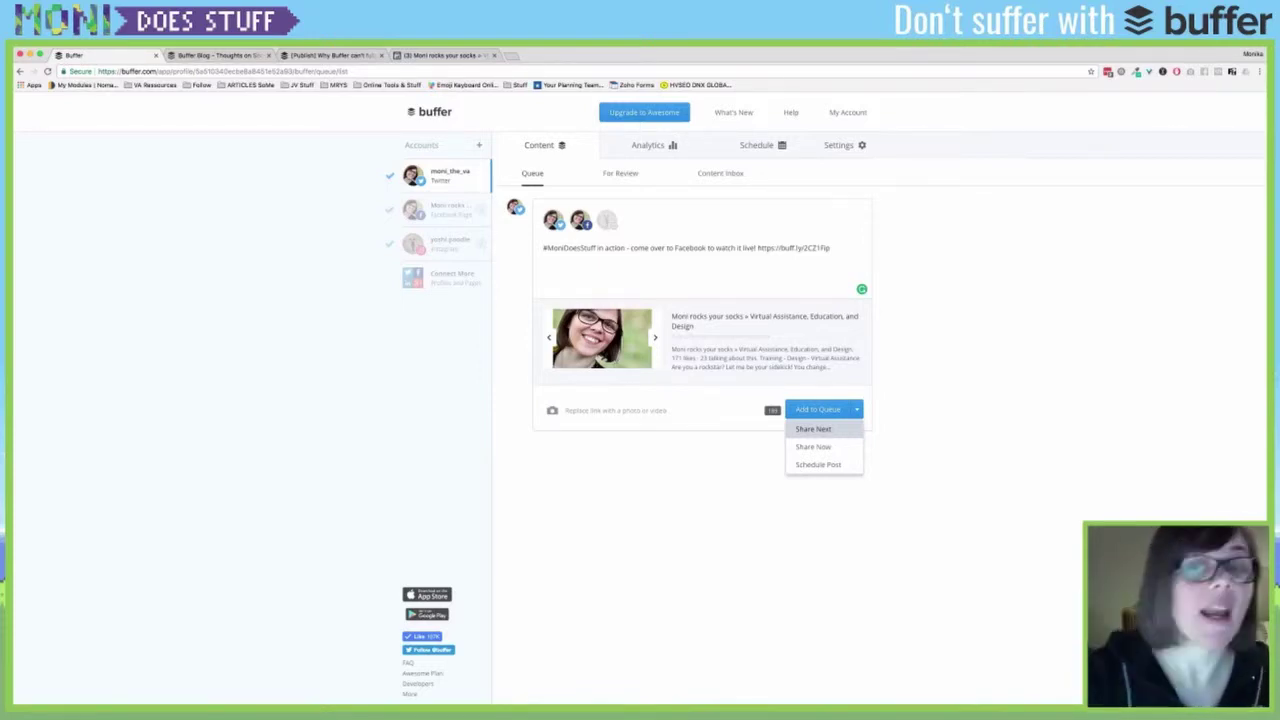
Schedule the post for Friday 12 January, correcting an initial pick of 13 January
click(818, 464)
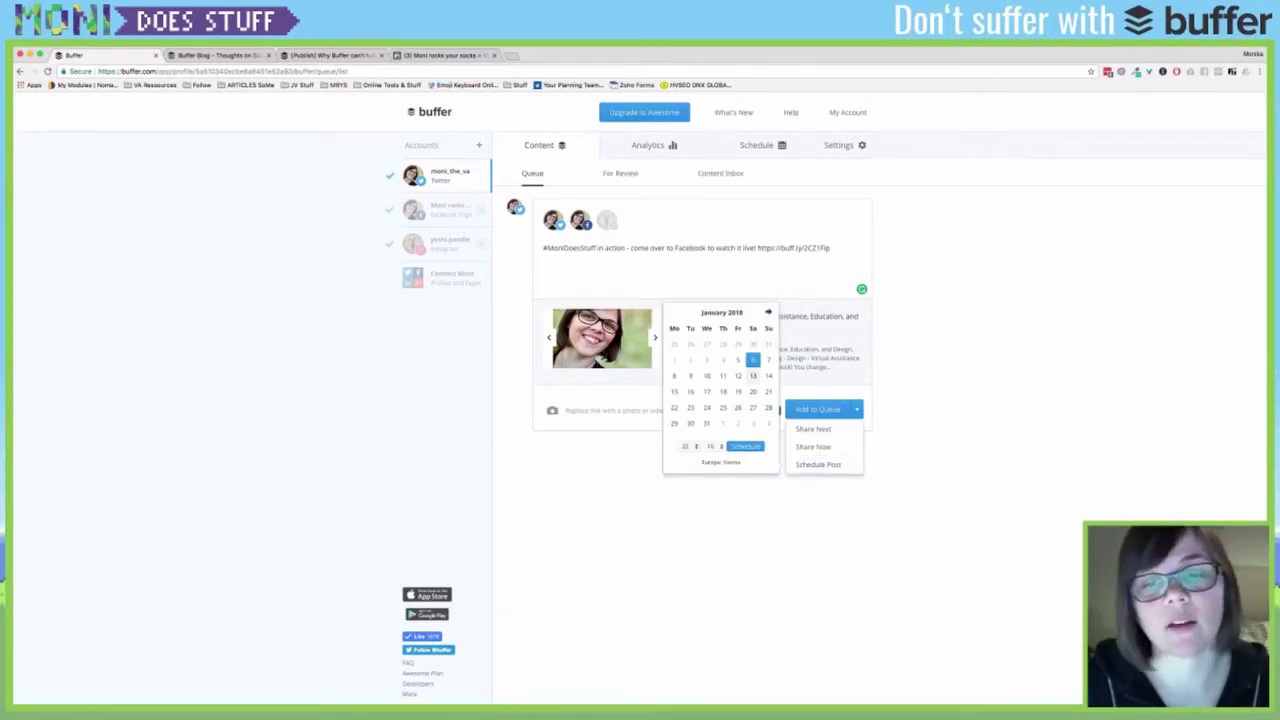
click(753, 375)
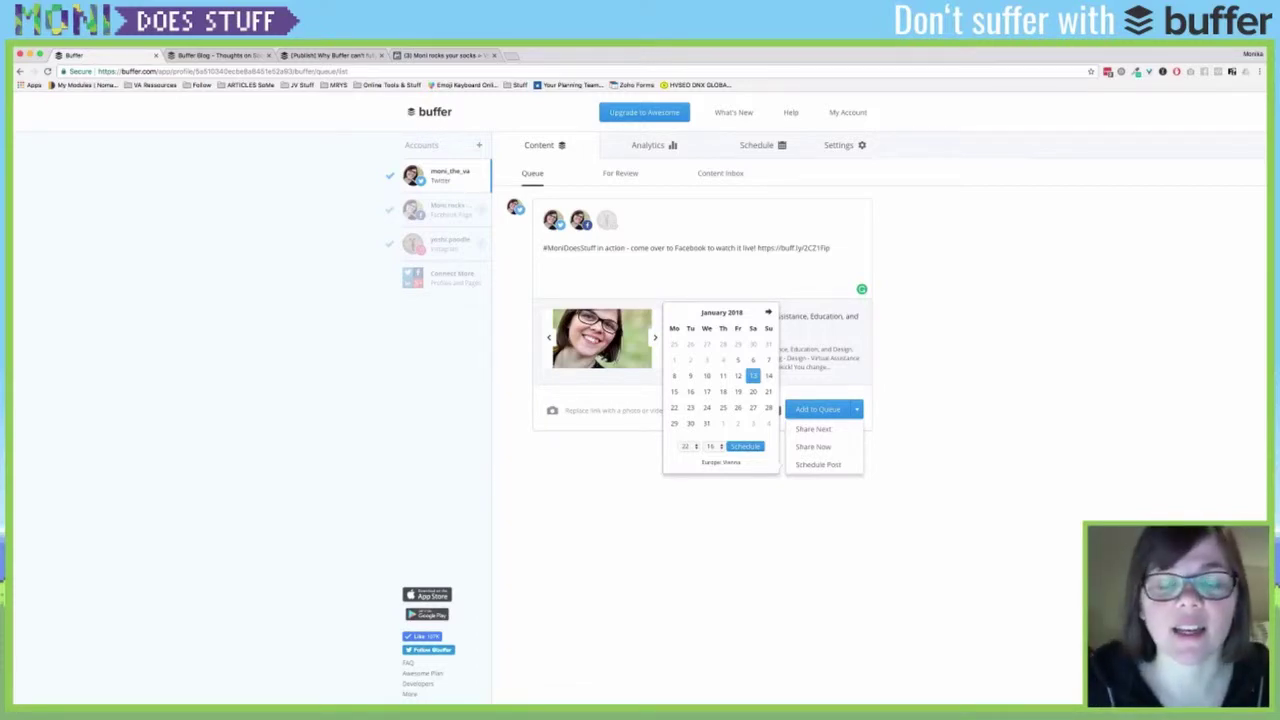
click(738, 375)
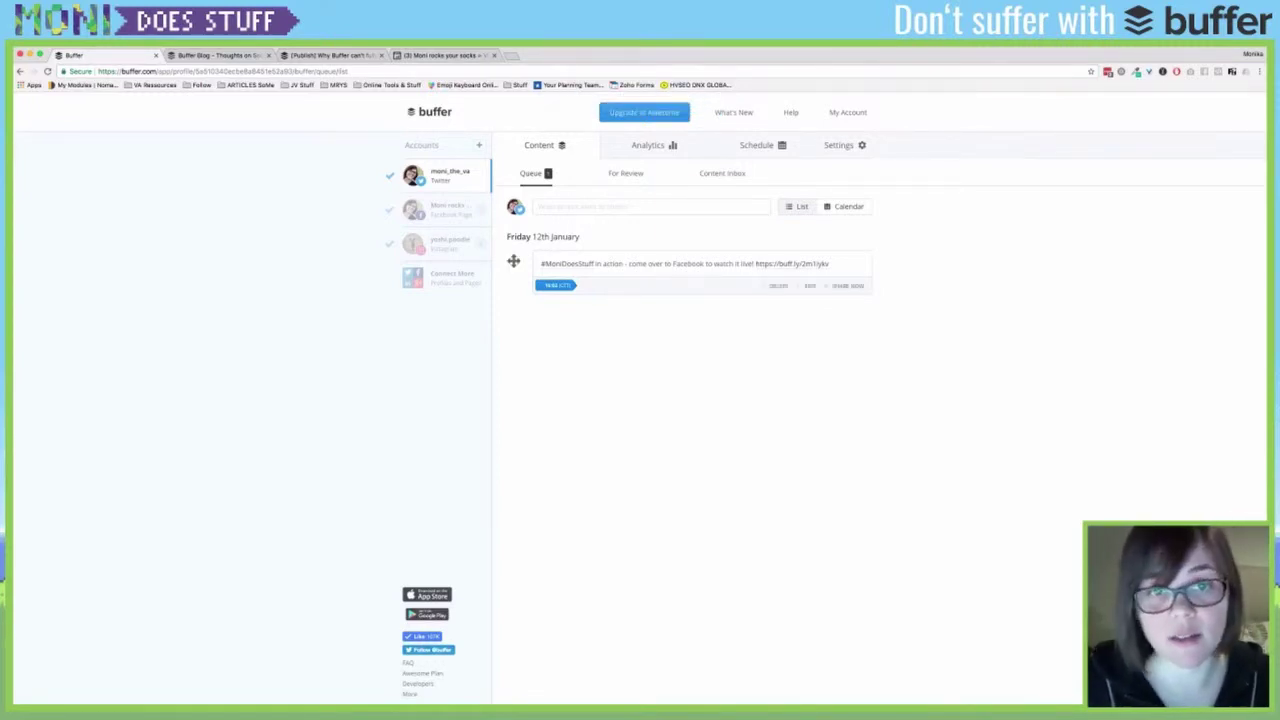
Show the Facebook page's schedule with daily times 11:44 and 17:25 (Berlin timezone)
click(413, 209)
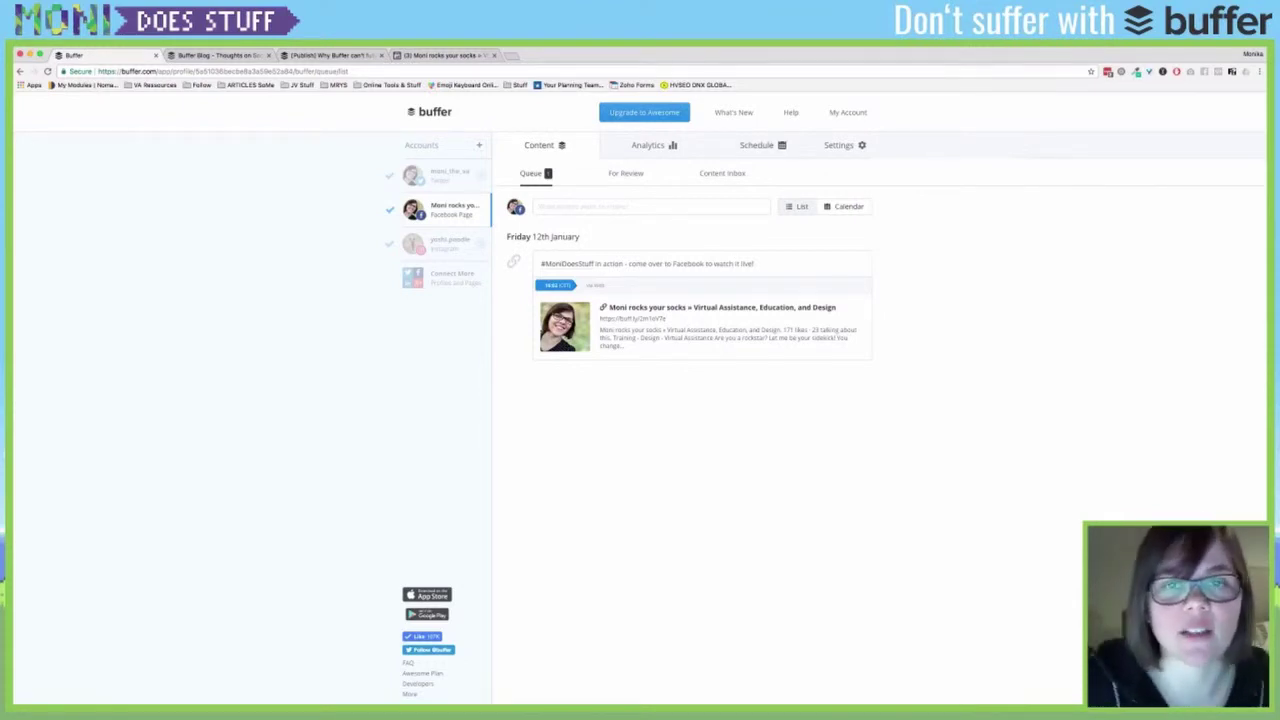
click(756, 145)
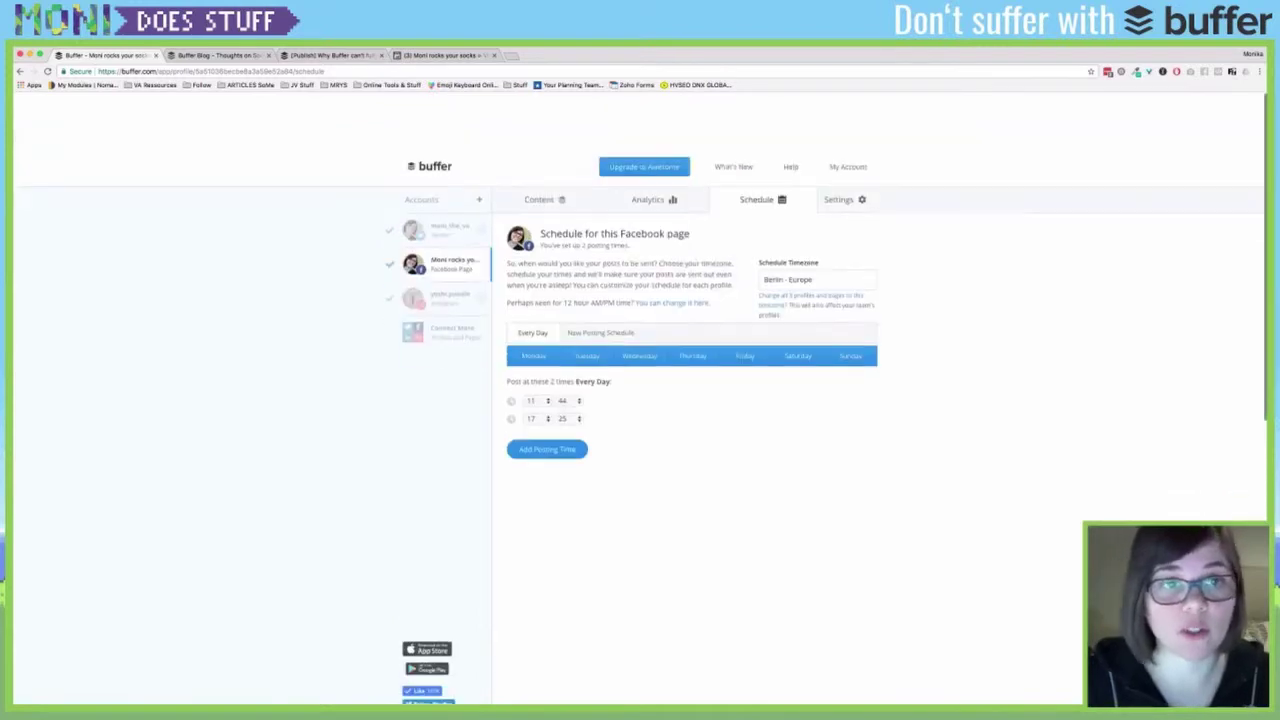
Switch to the Twitter profile's schedule showing 10:00, 12:30, 16:25 and 20:10
click(440, 175)
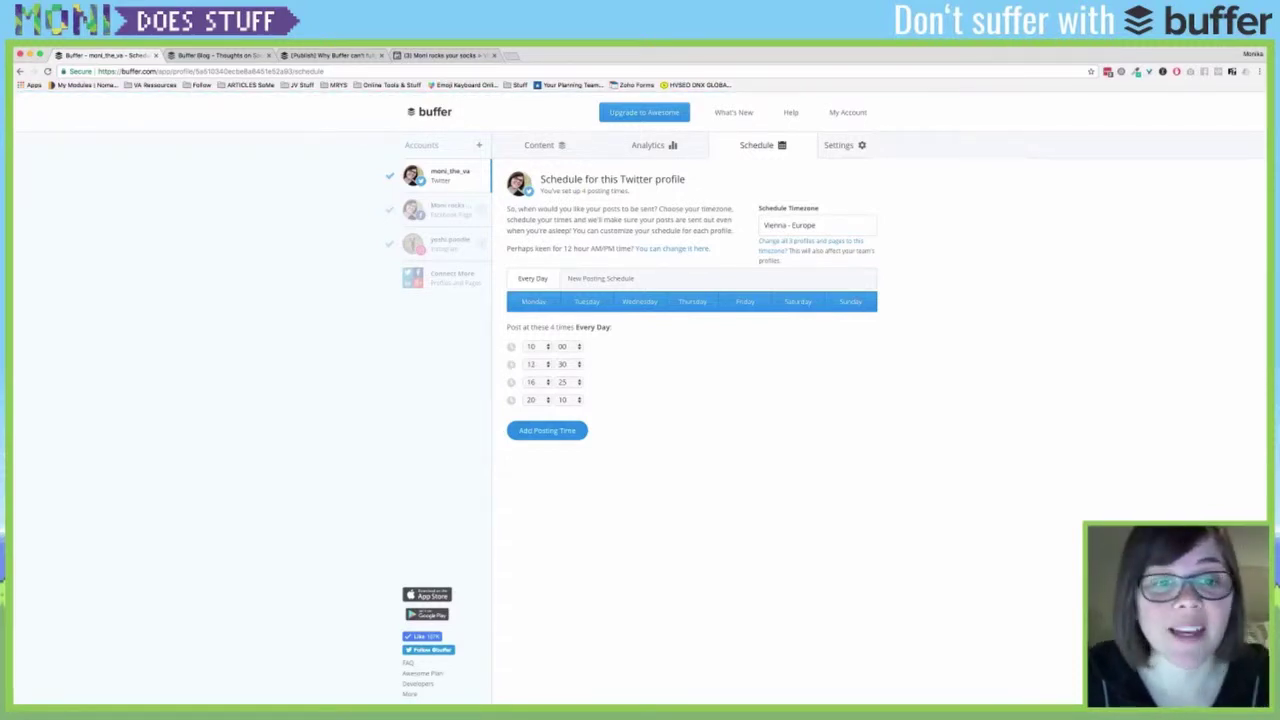
Set the third and fourth Twitter posting times to 17:00 and 20:00
click(534, 388)
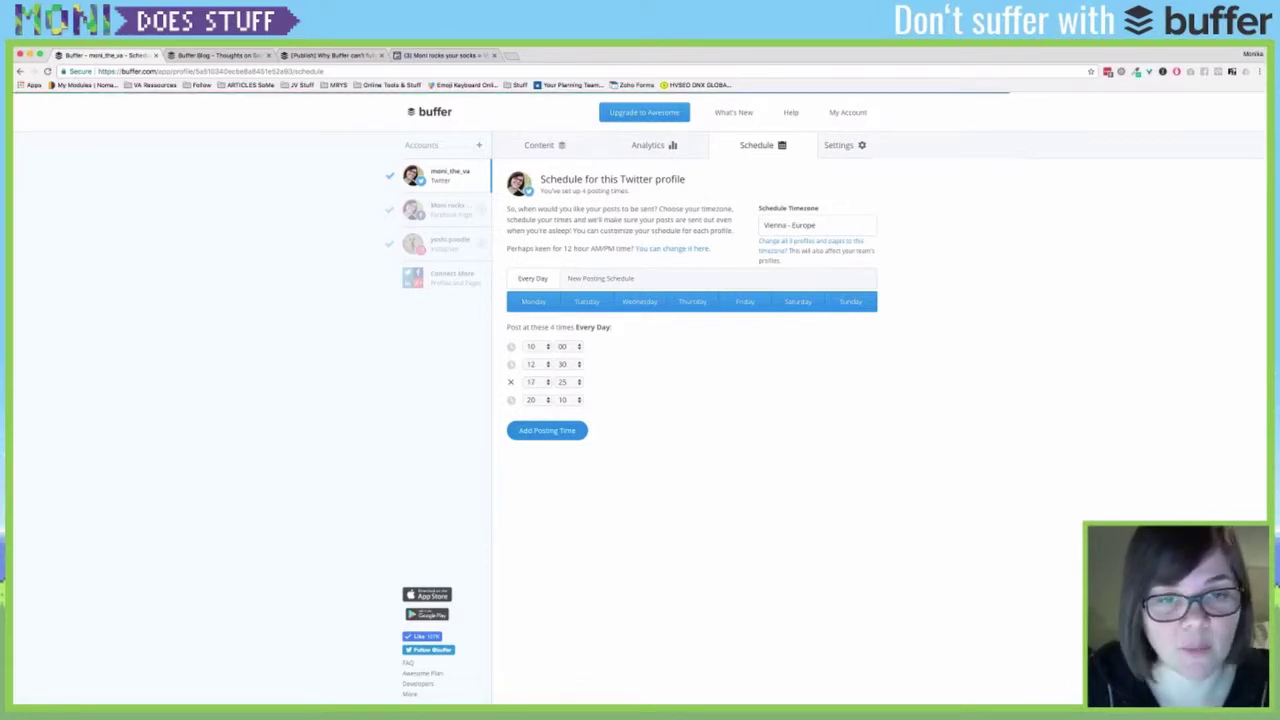
click(565, 382)
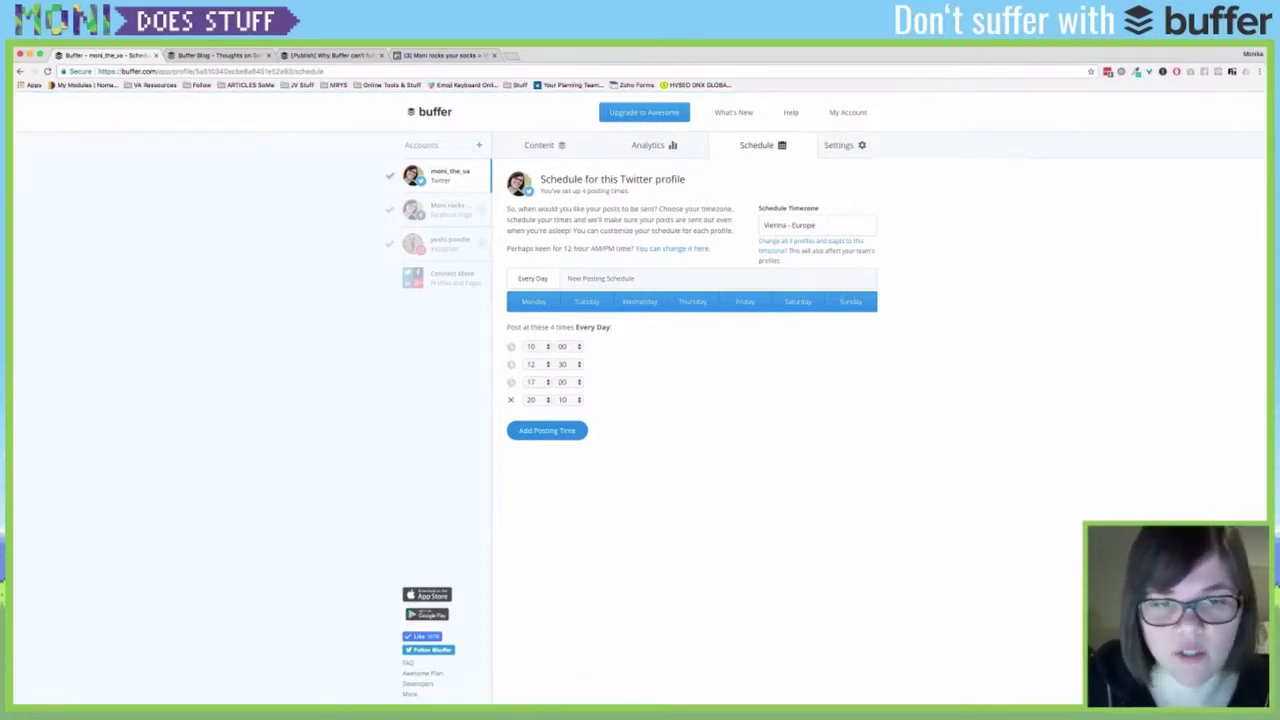
click(565, 399)
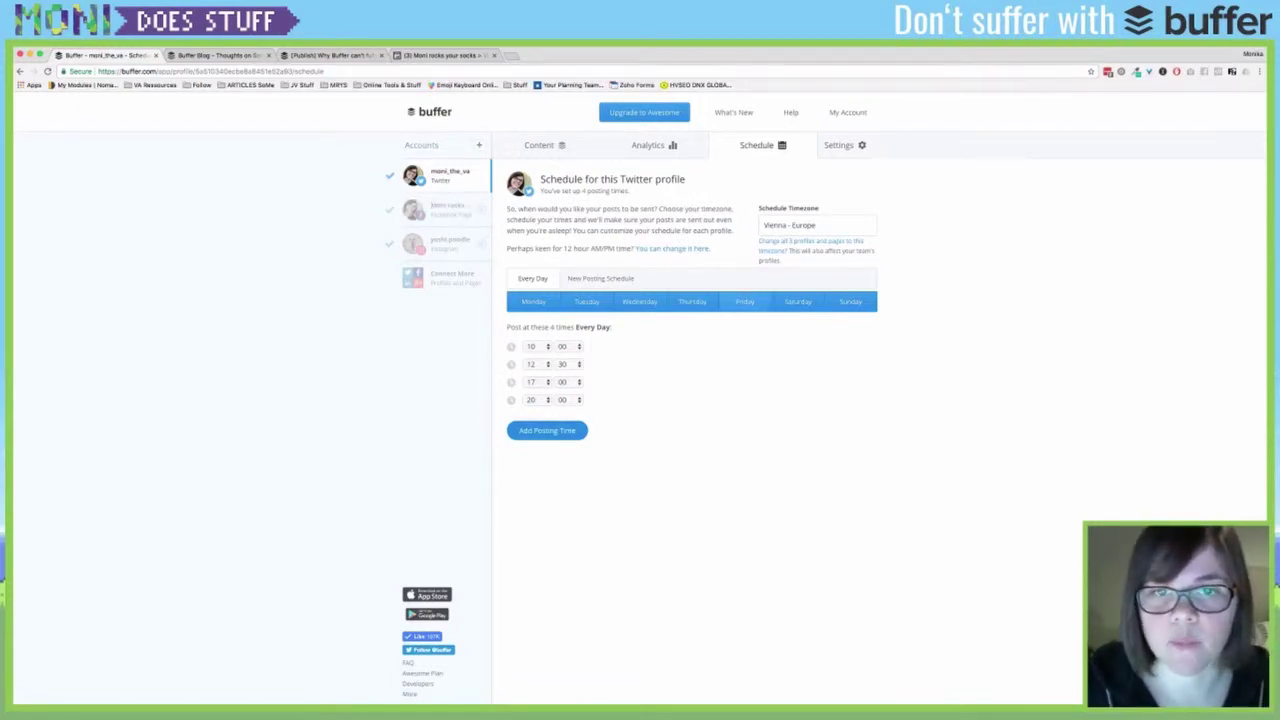
Toggle Tuesday, Saturday and Sunday off and back on so posting stays Every Day
click(586, 301)
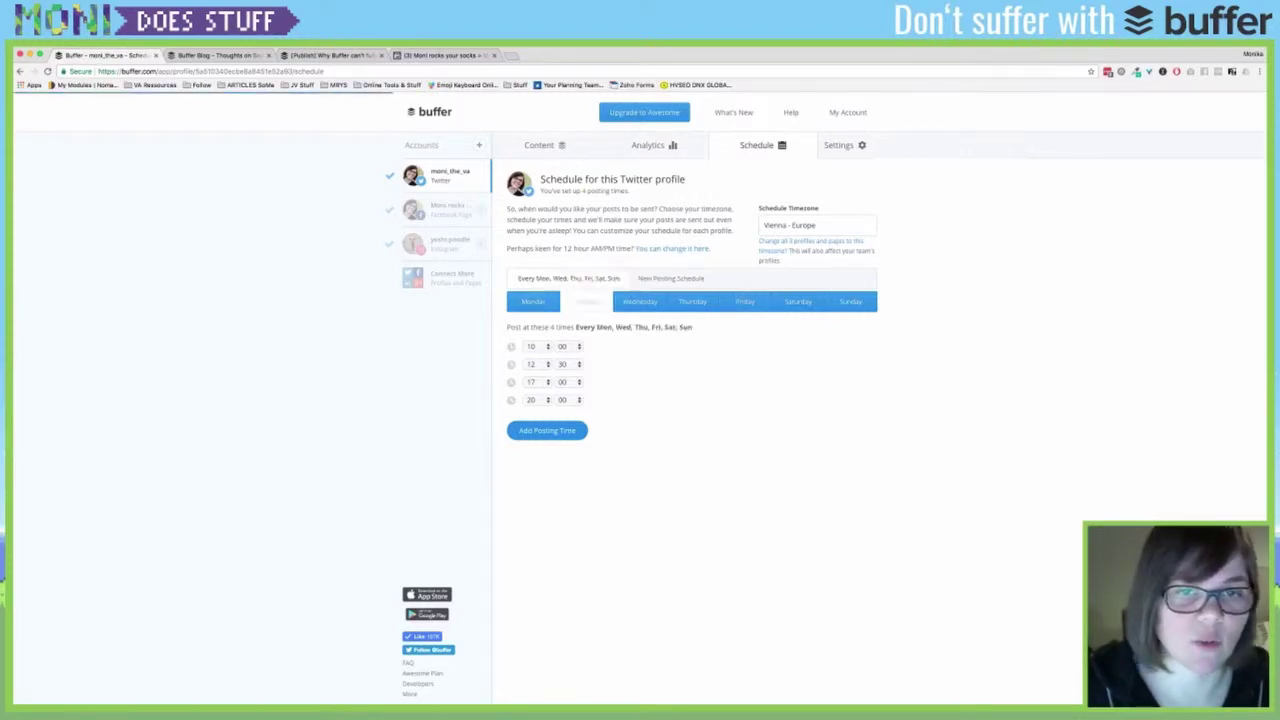
click(587, 301)
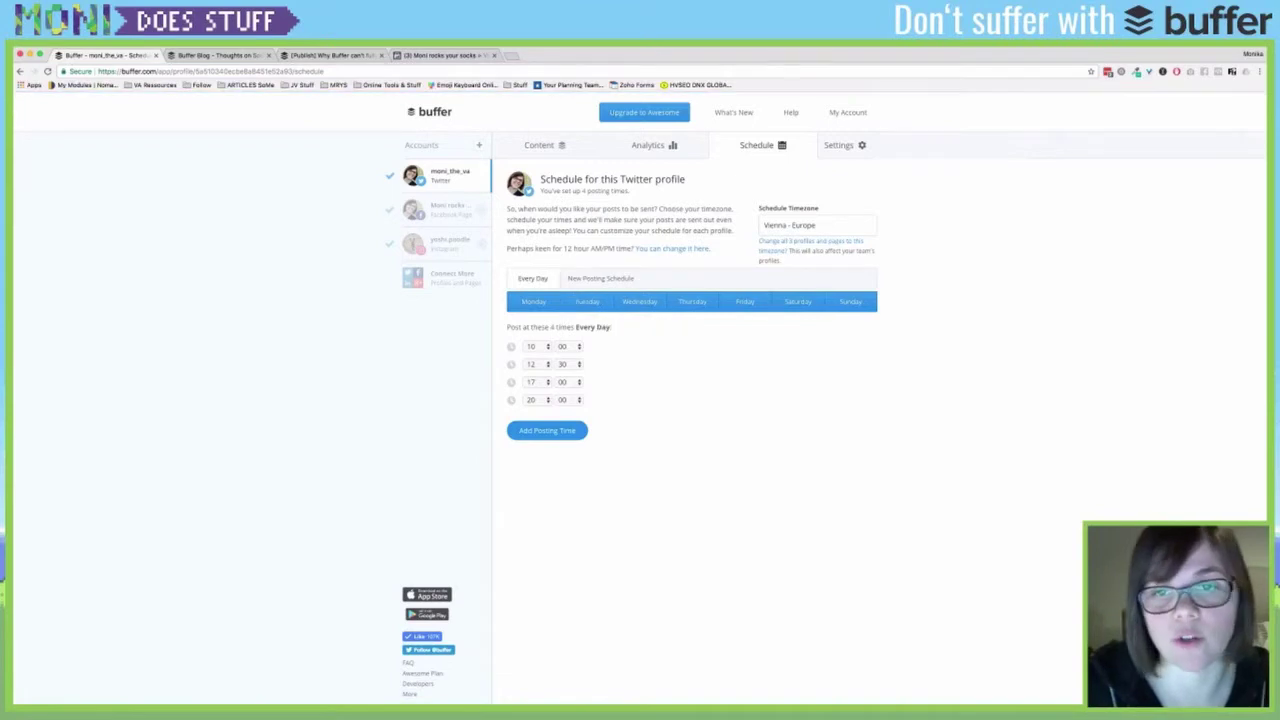
click(798, 301)
click(851, 301)
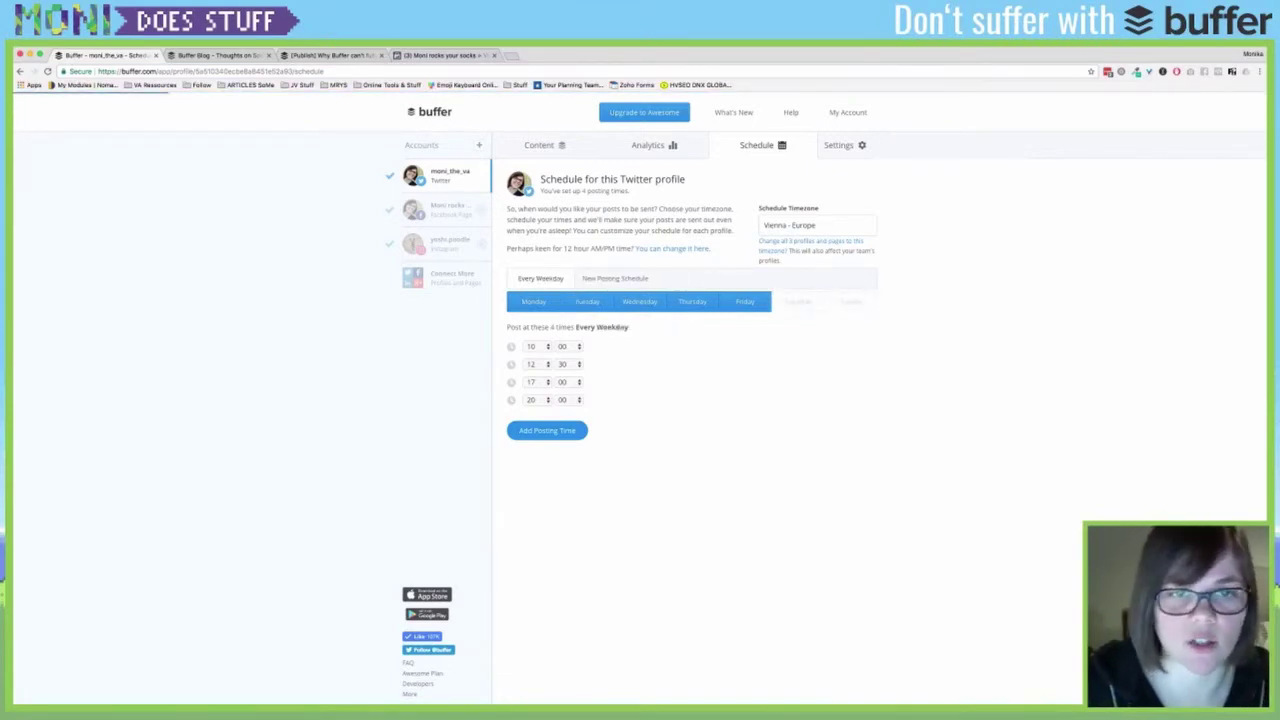
click(798, 301)
click(851, 301)
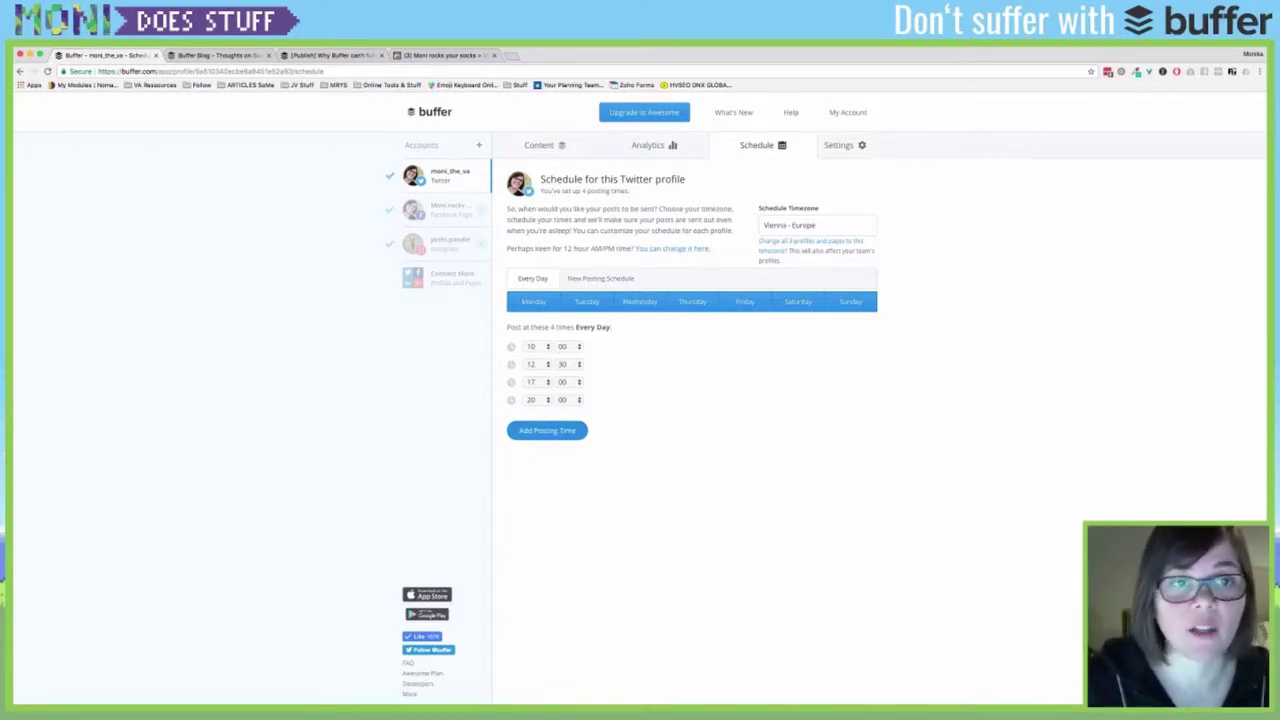
Compose a 'Testpost!' update in the Twitter queue and add it for today
click(545, 146)
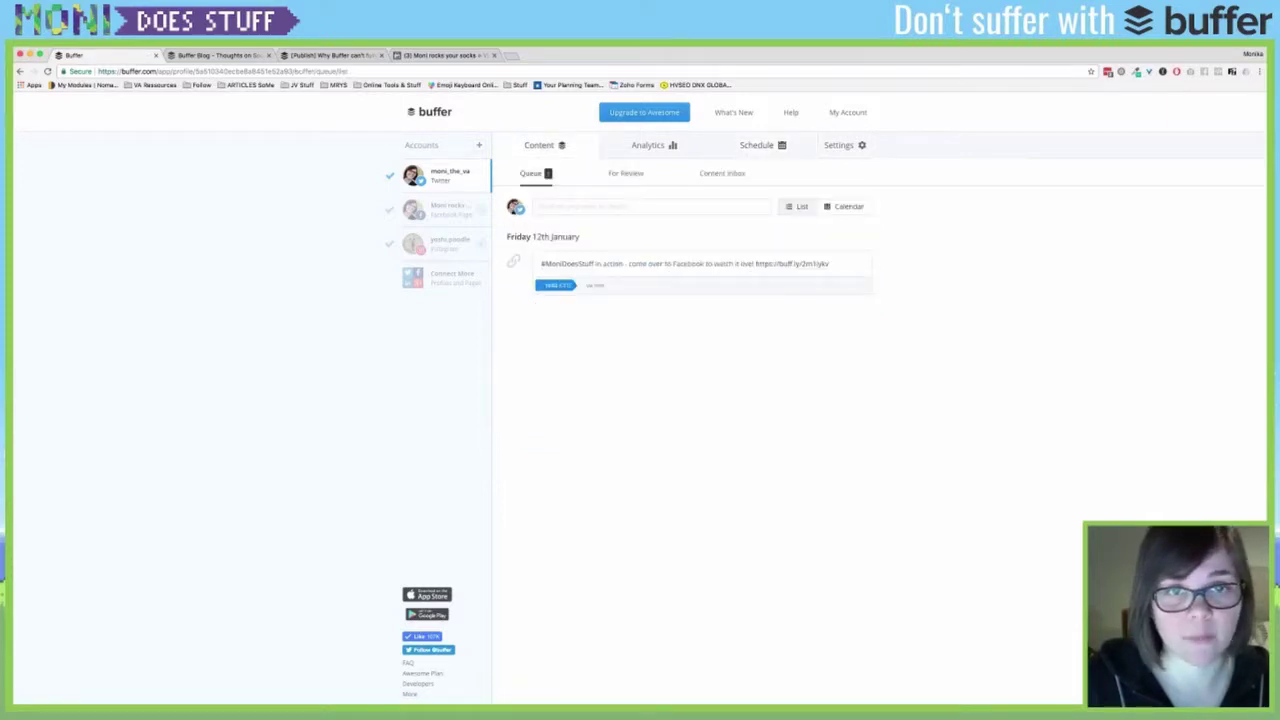
click(650, 207)
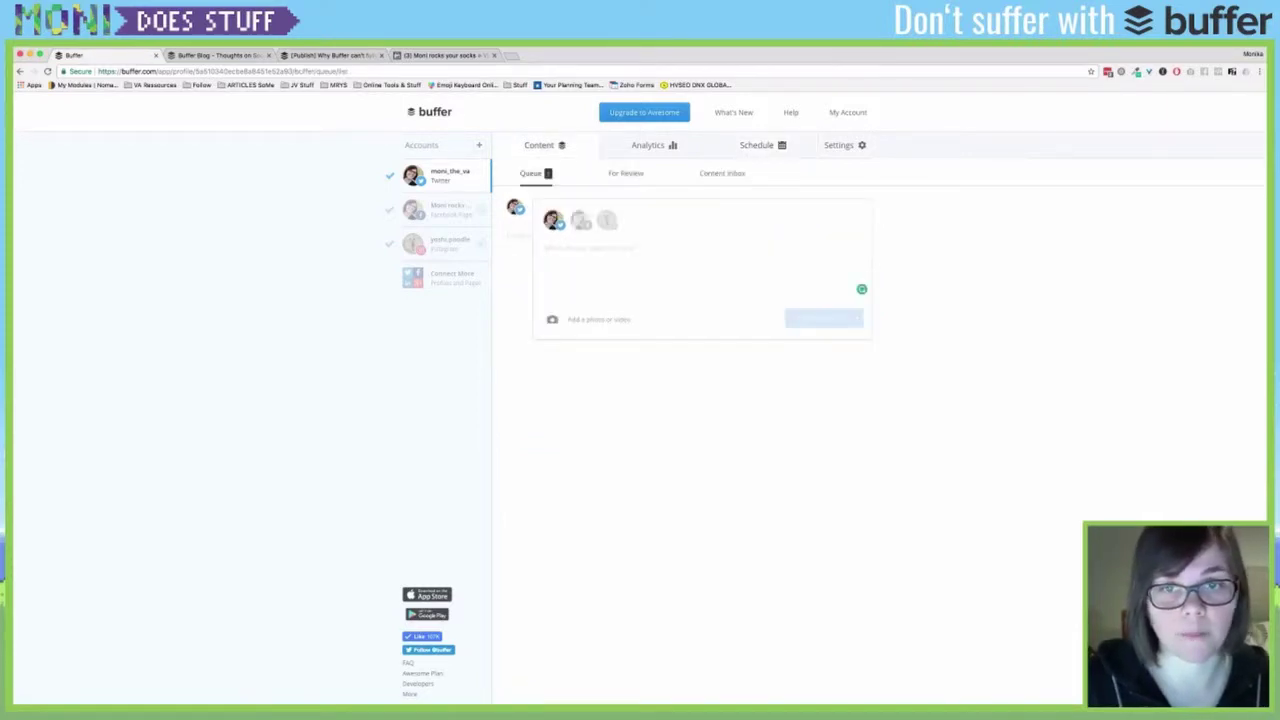
text(Poi)
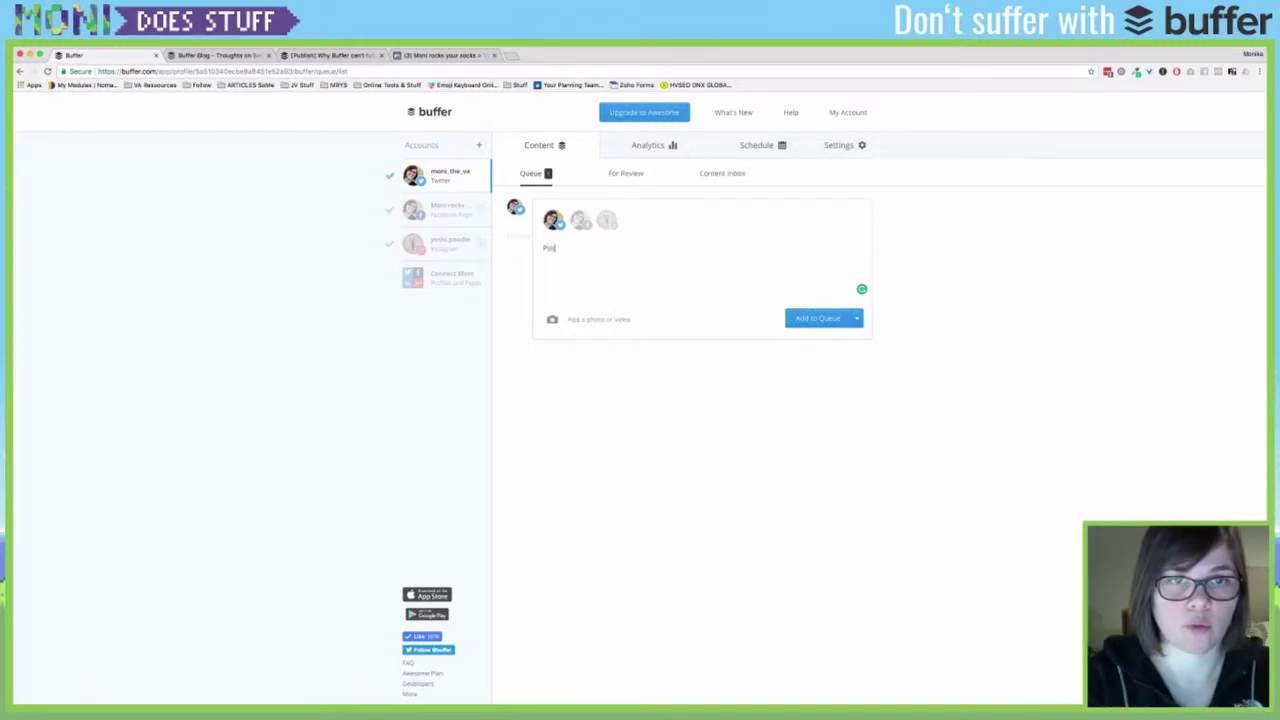
key(BackSpace)
key(BackSpace)
key(BackSpace)
text(Te)
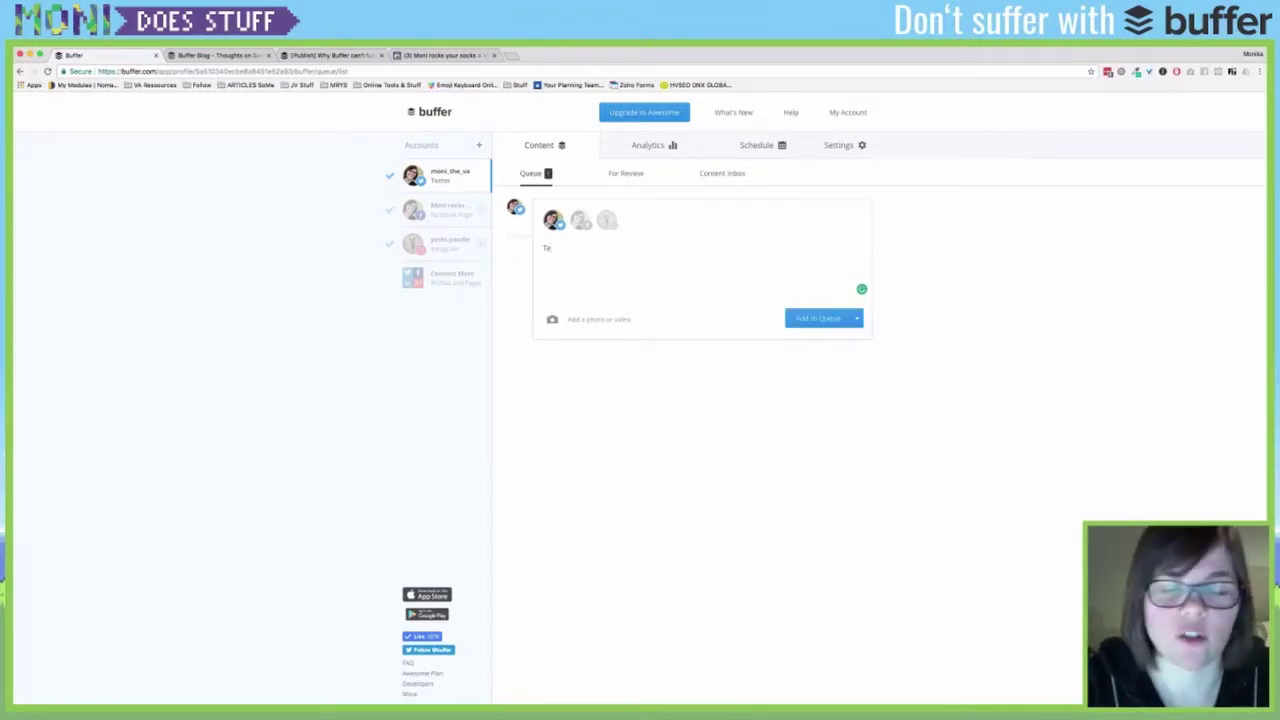
text(stpost)
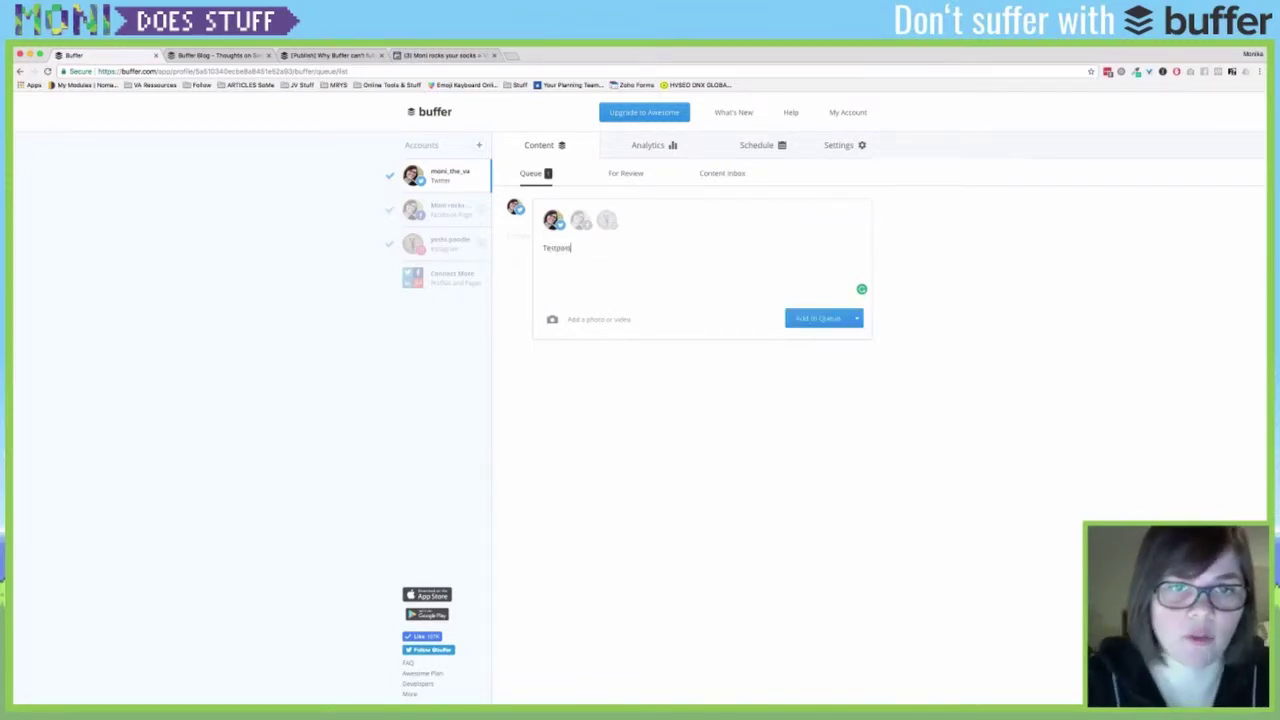
text(!)
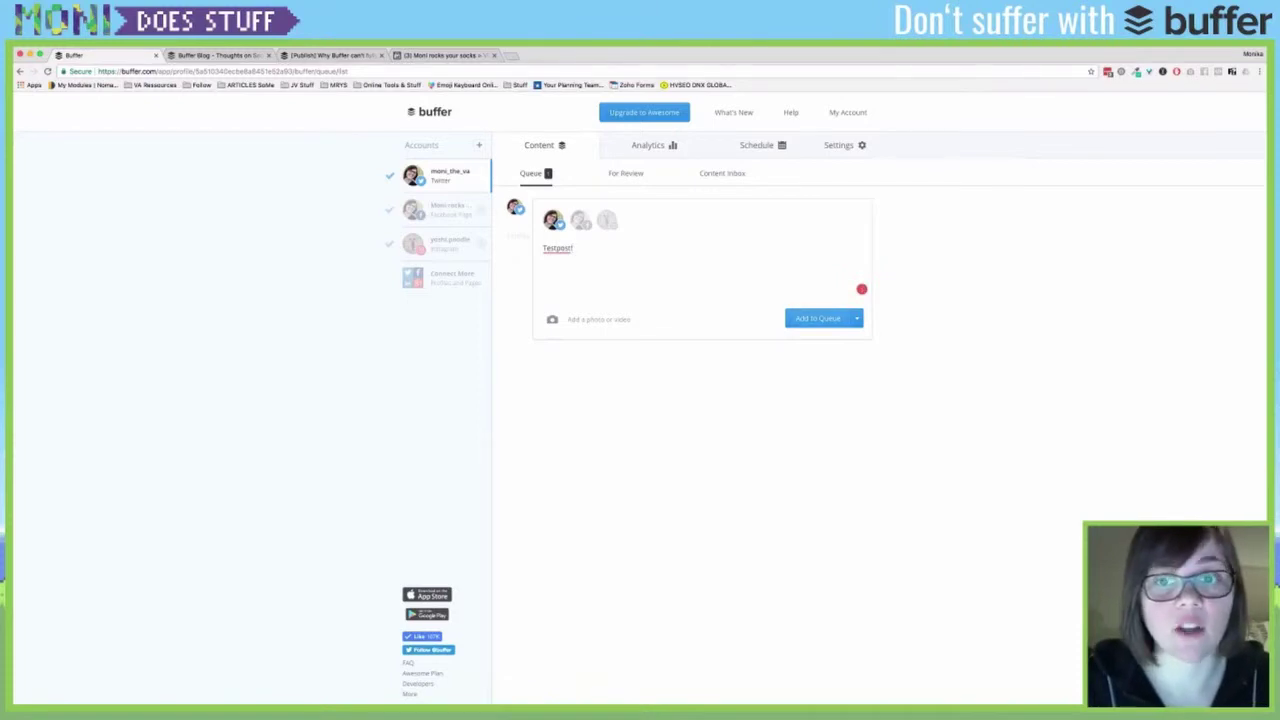
click(818, 318)
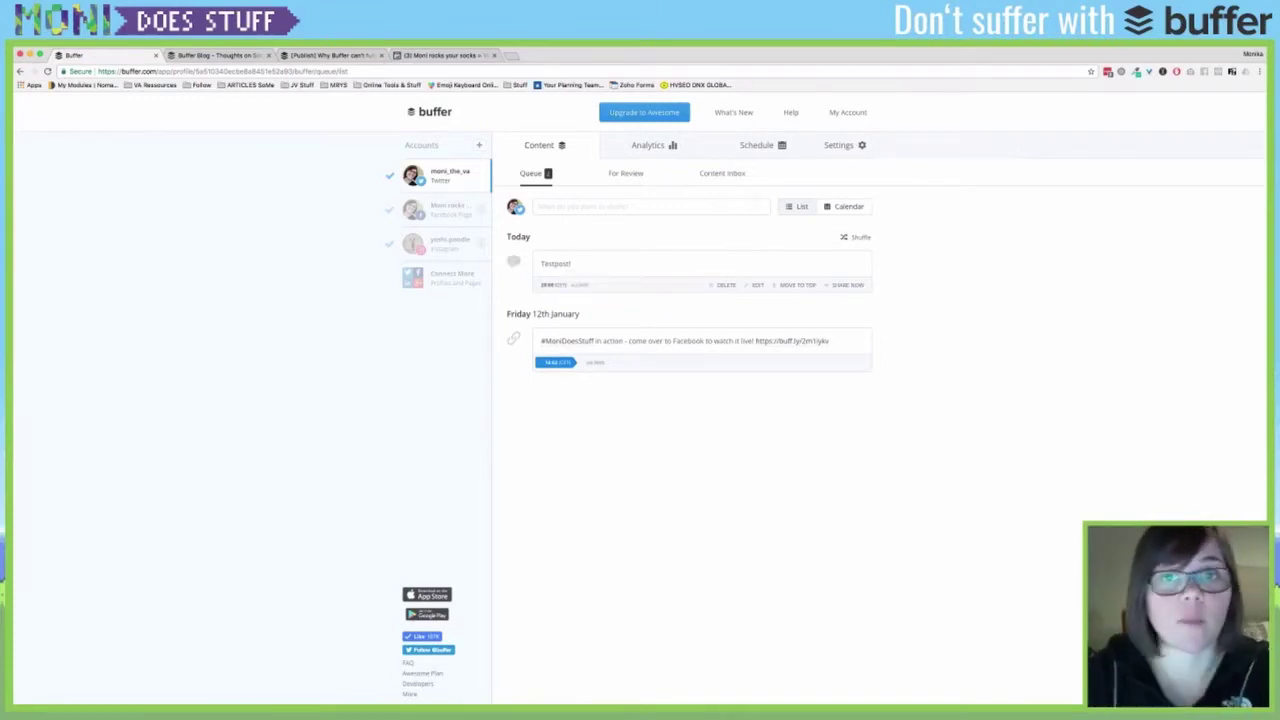
Queue a second test post into tomorrow's Twitter slot, checking the posting schedule before and after
click(757, 145)
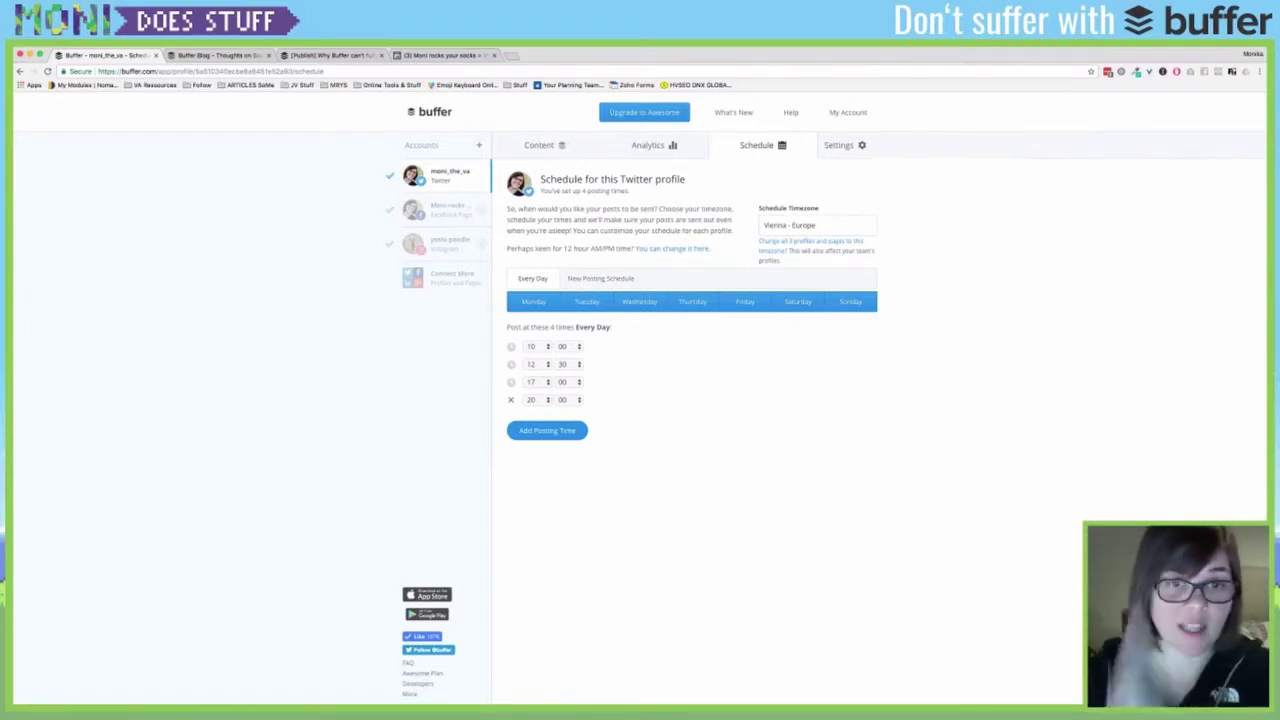
click(560, 146)
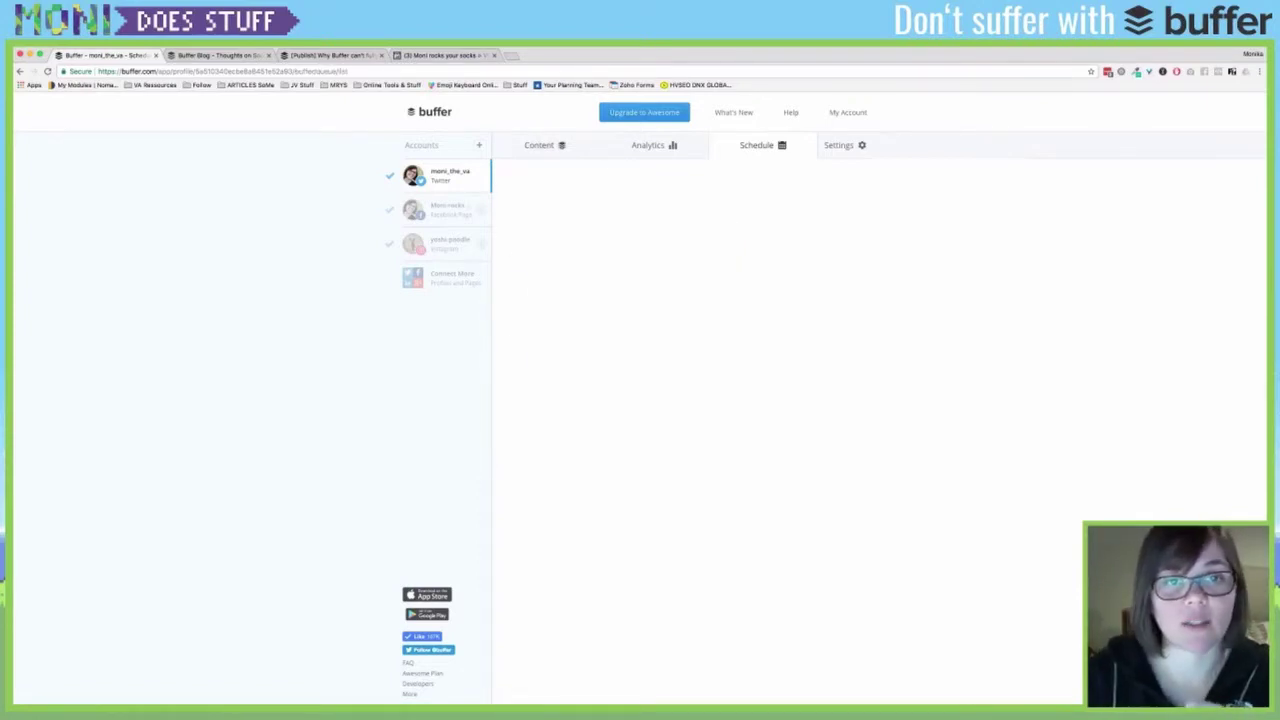
click(620, 206)
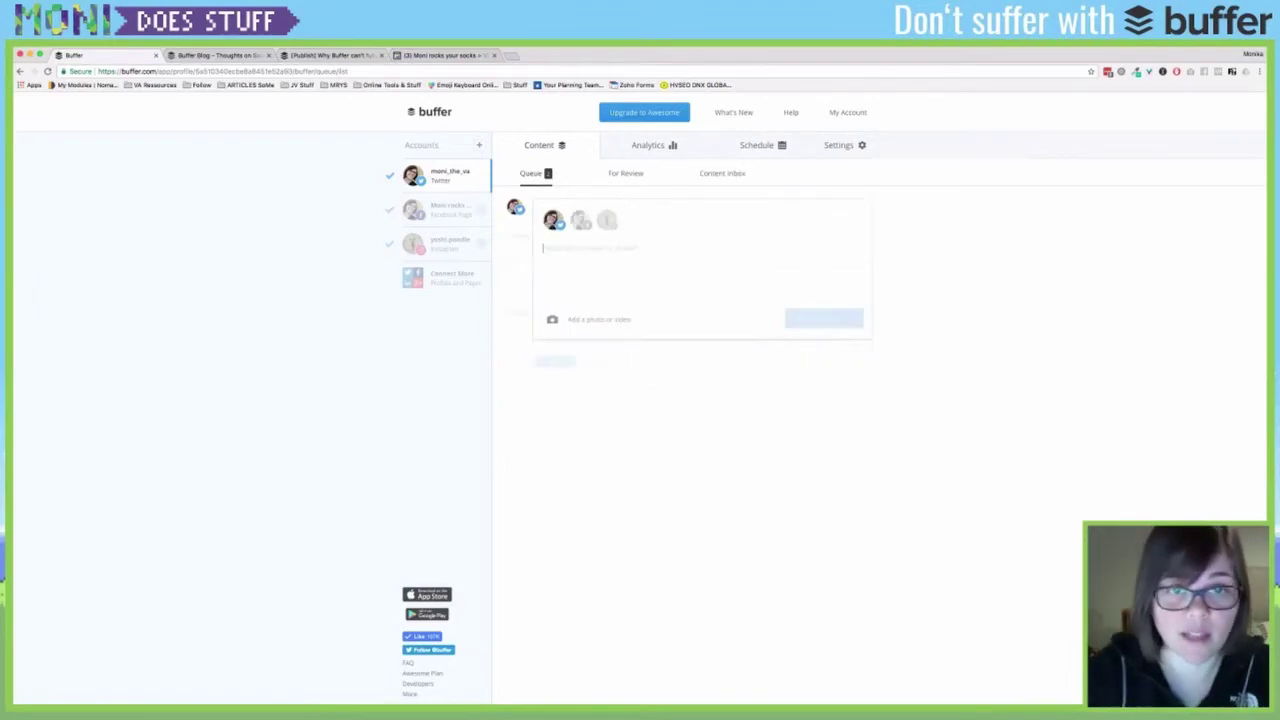
text(Testp)
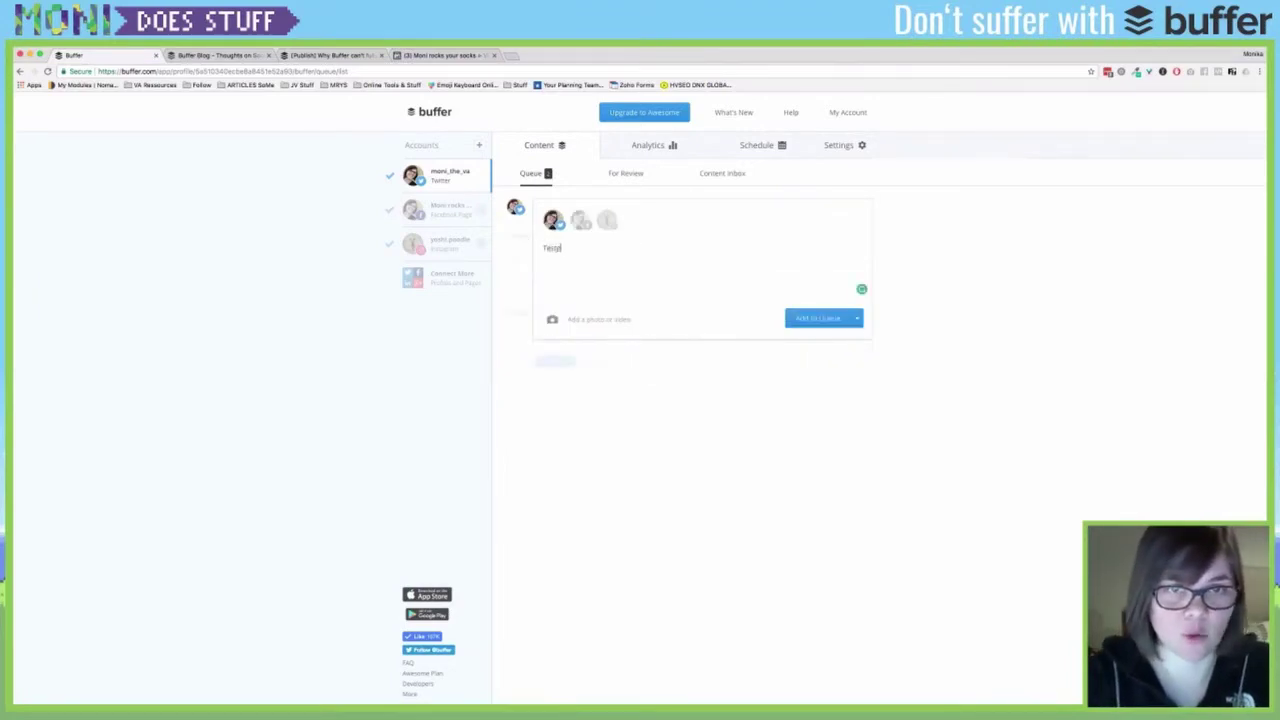
text(ost 1)
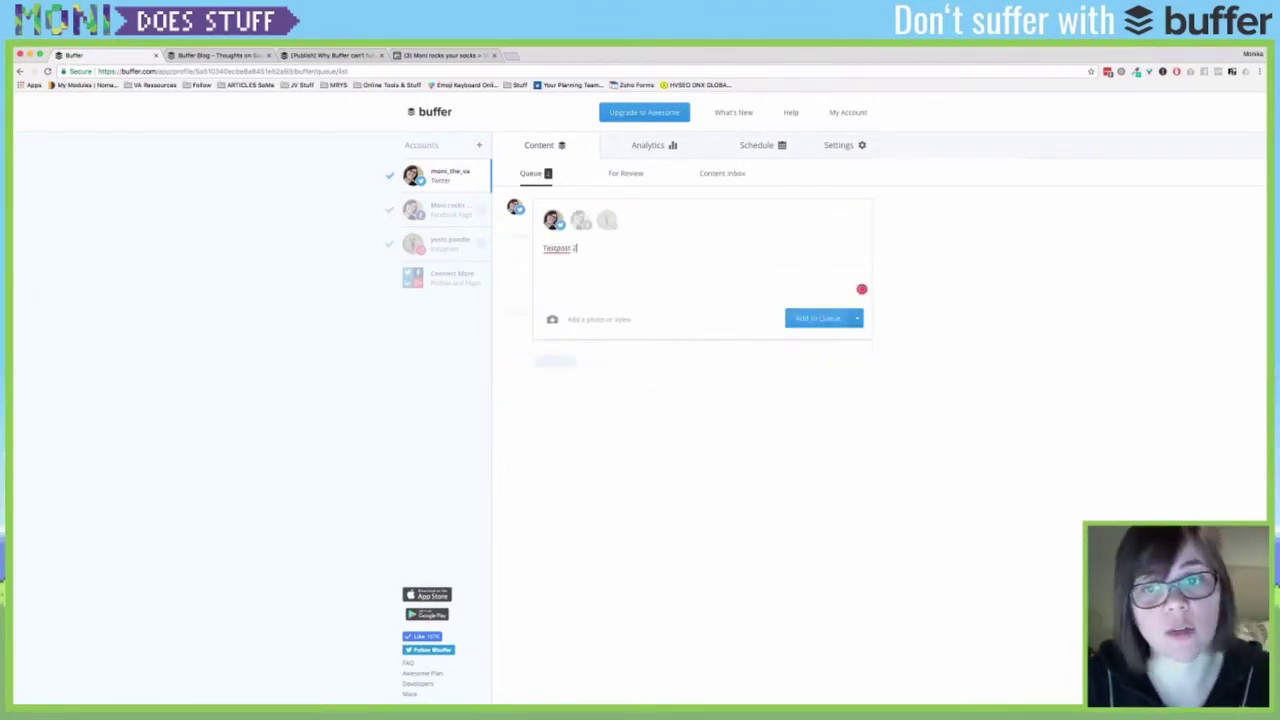
key(super+Return)
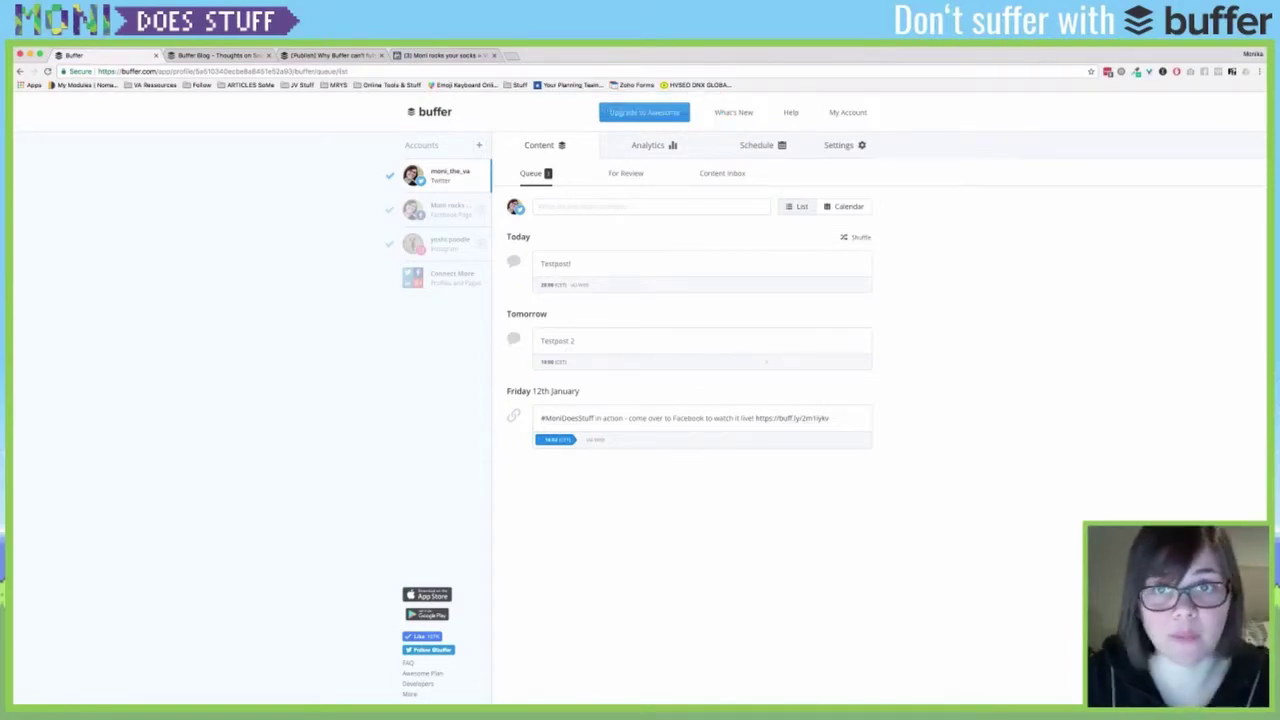
click(756, 145)
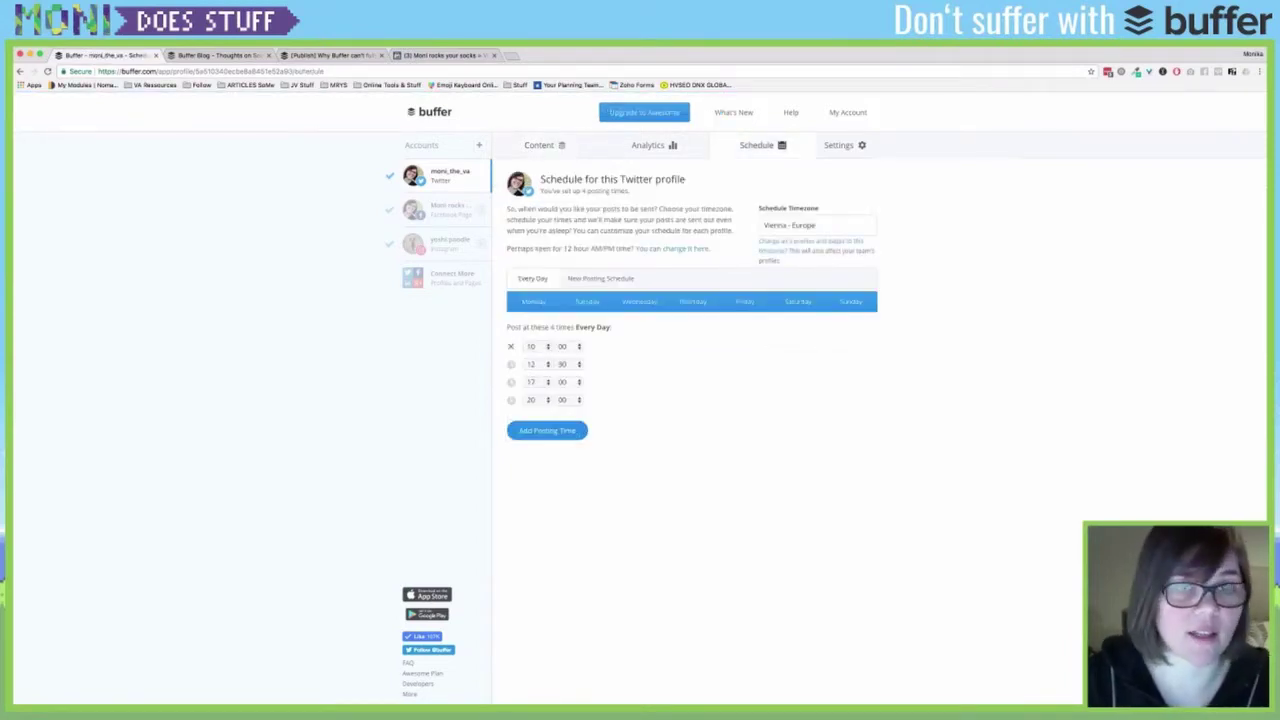
Switch to the Facebook page's queue, showing its lone Friday 12th January post
click(538, 145)
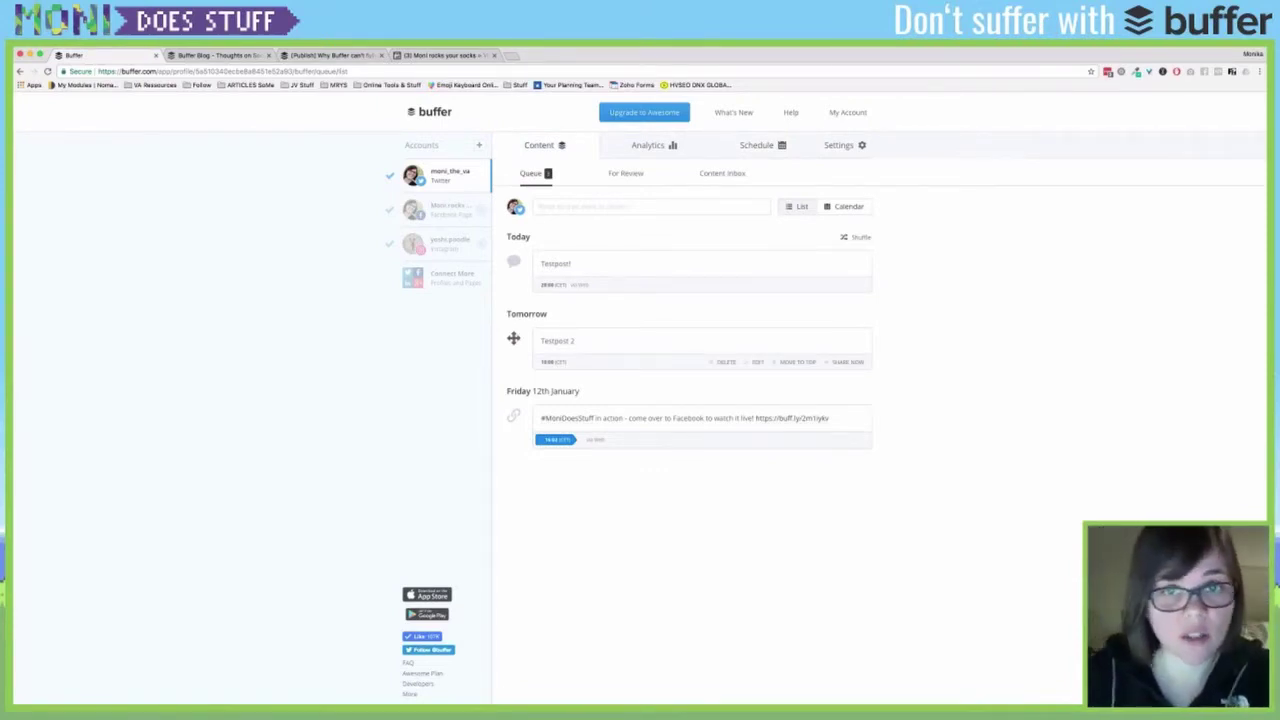
click(440, 209)
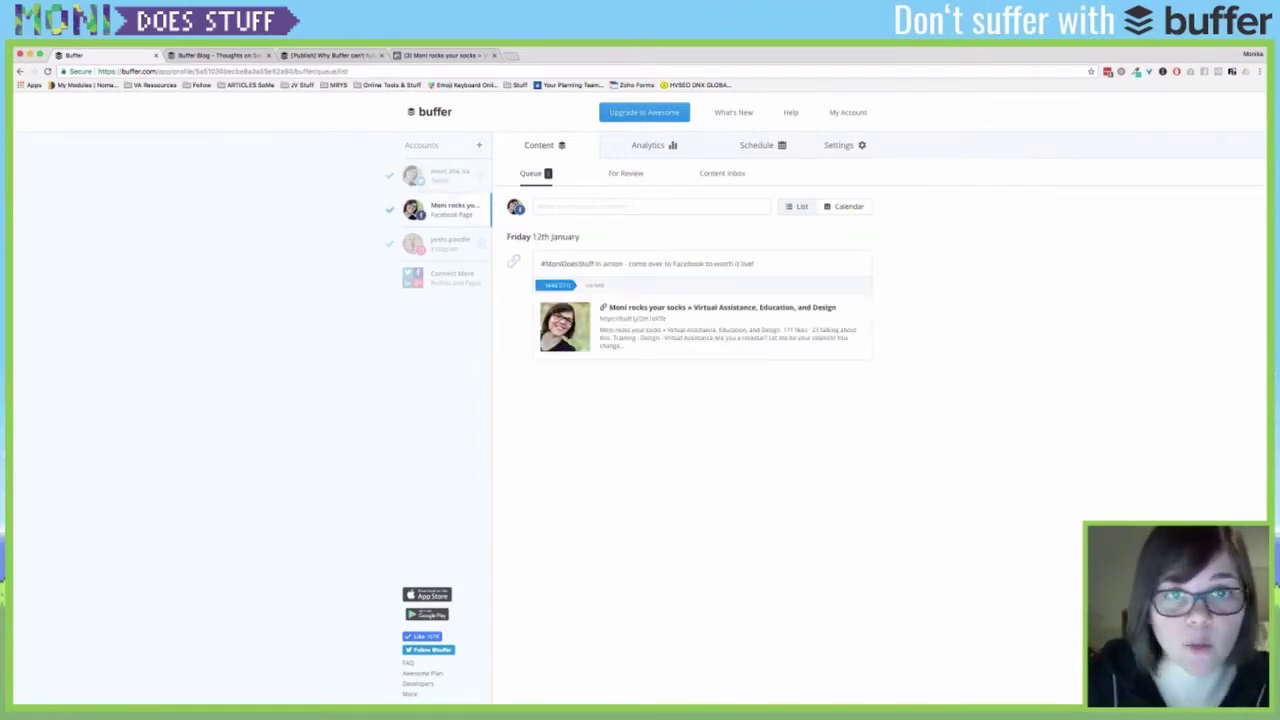
Reduce the Facebook page's posting schedule to a single daily posting time
click(757, 145)
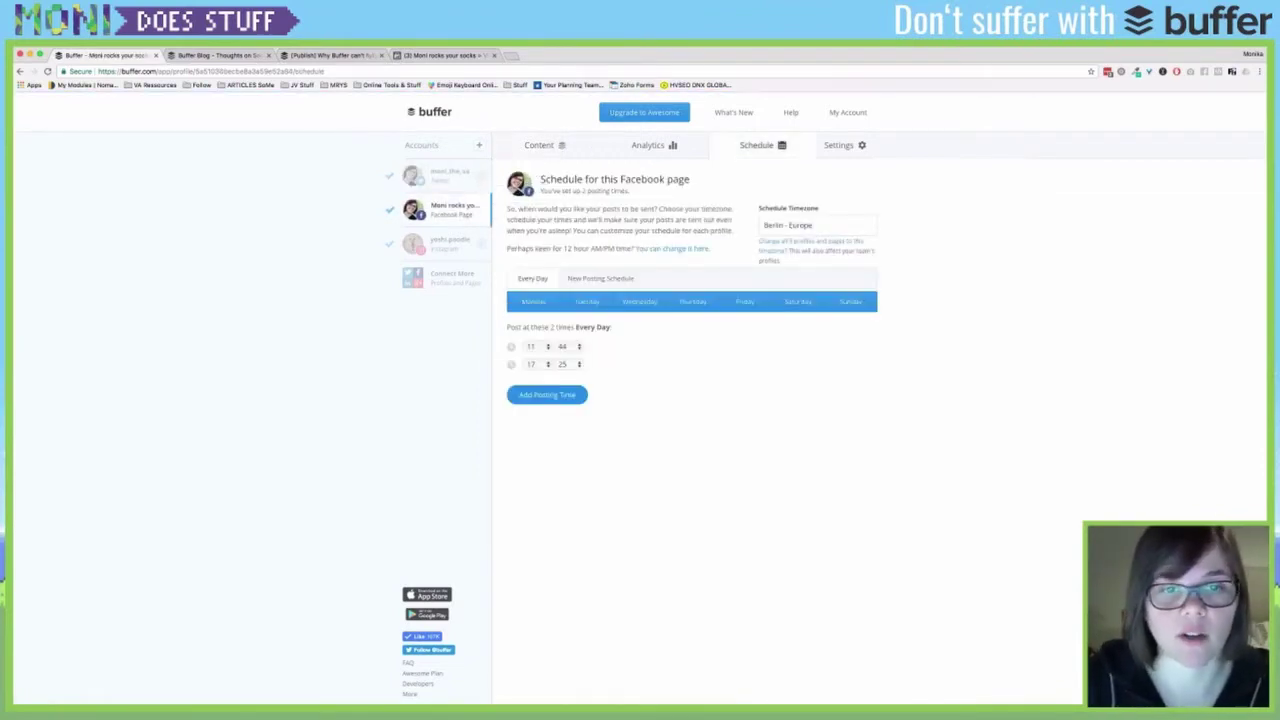
click(547, 395)
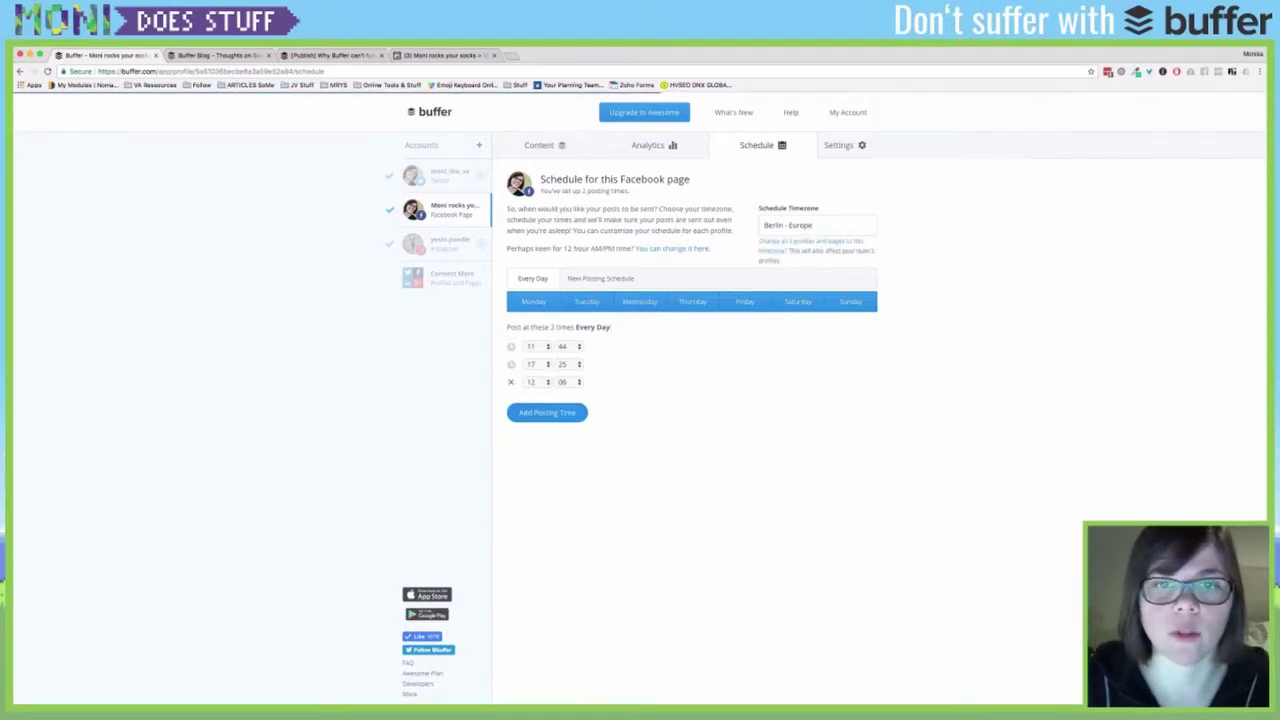
click(547, 413)
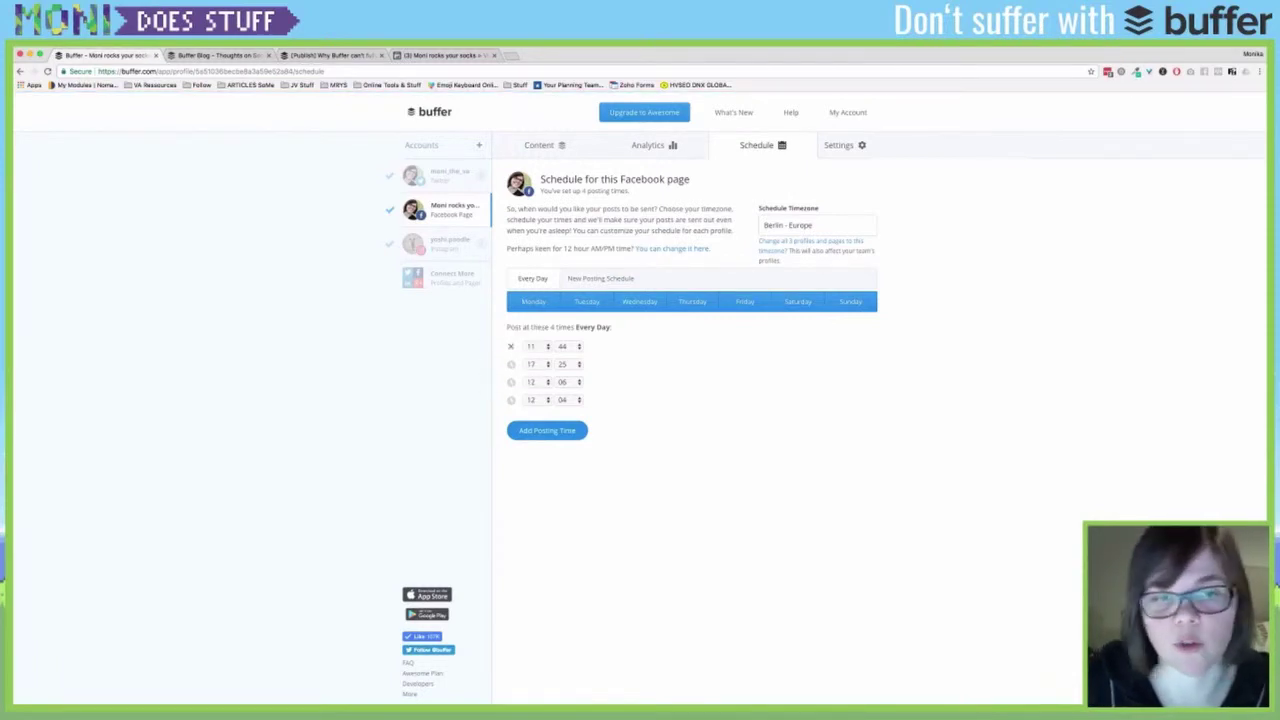
click(511, 400)
click(511, 382)
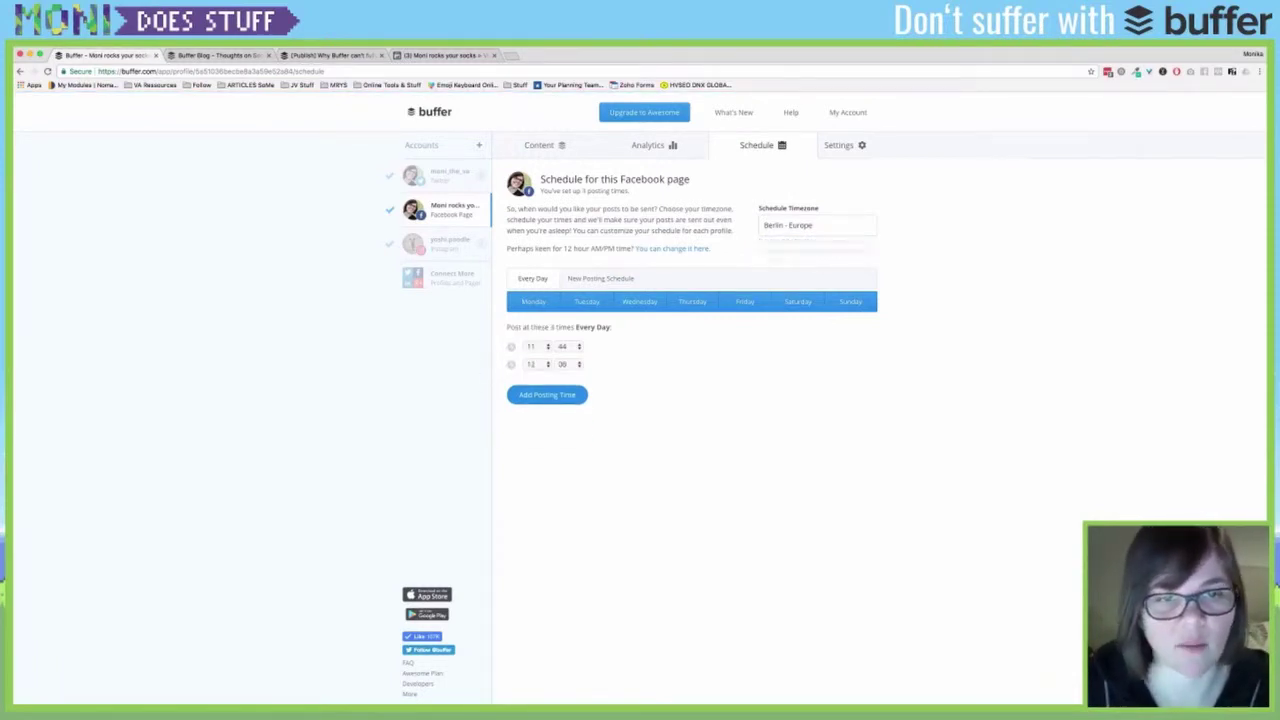
click(511, 364)
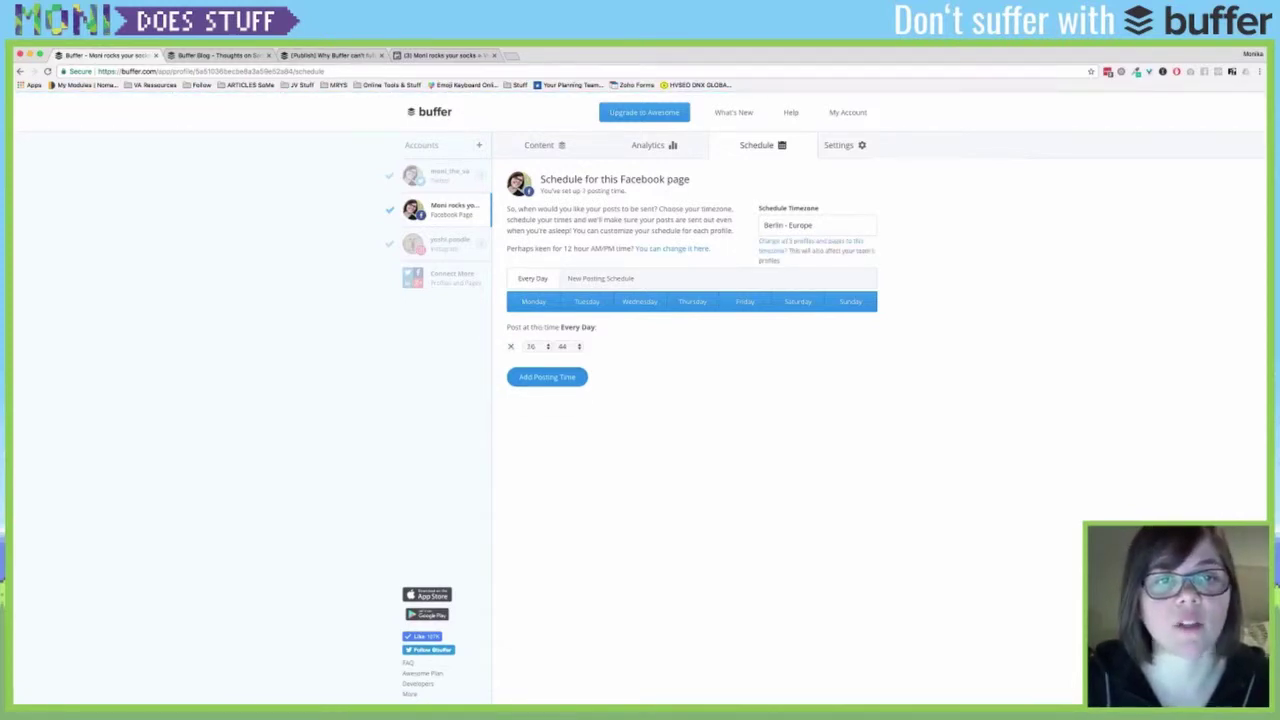
Try the Facebook post composer, then view the page's recent-post analytics
click(545, 145)
click(620, 207)
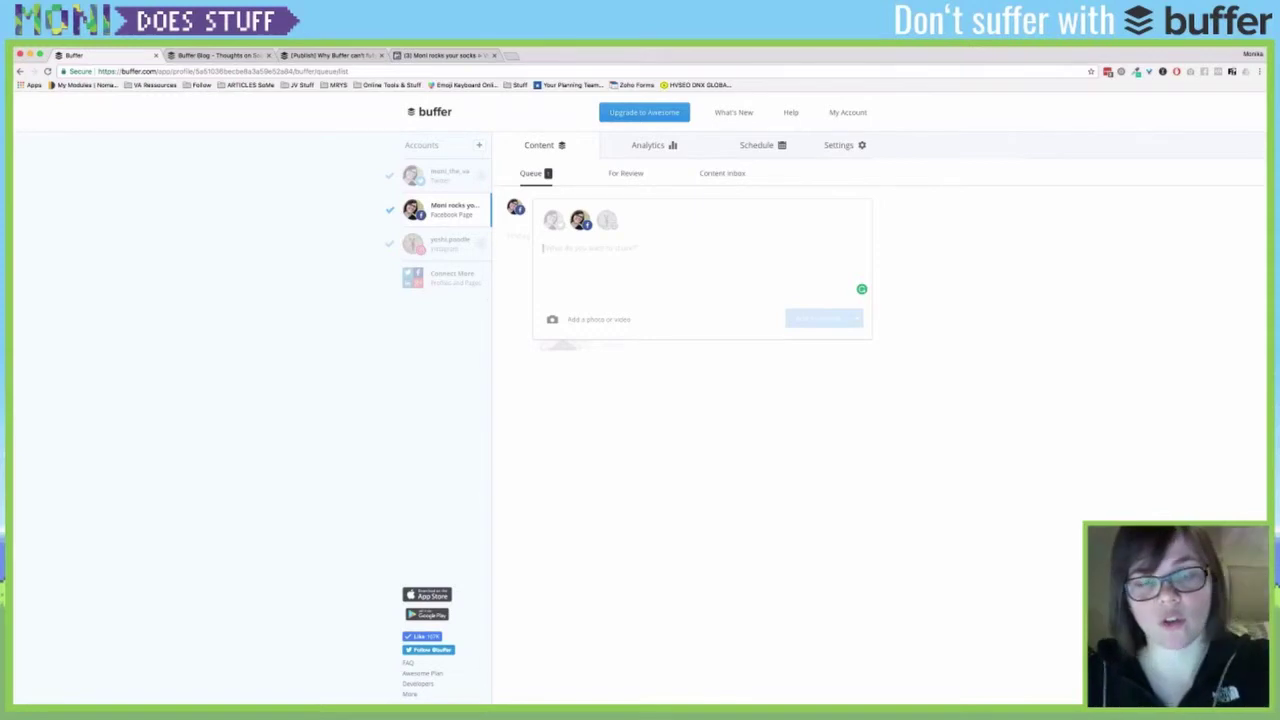
key(Escape)
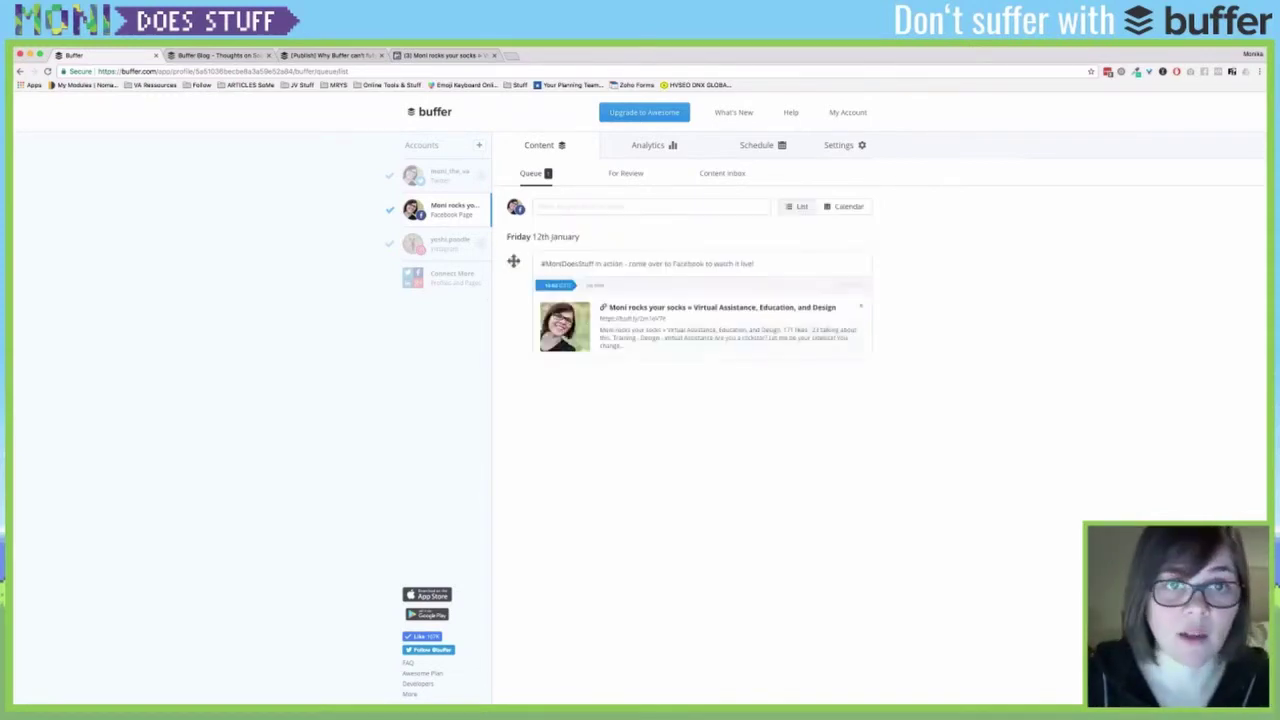
click(516, 207)
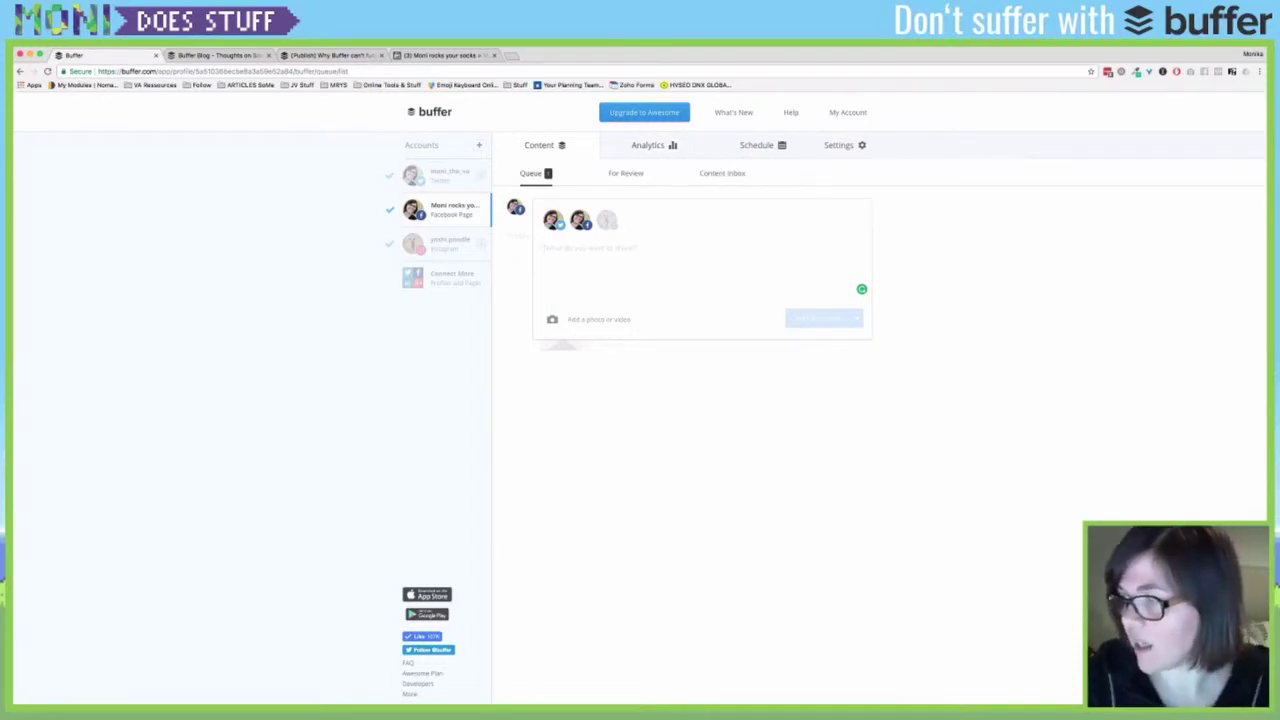
click(756, 145)
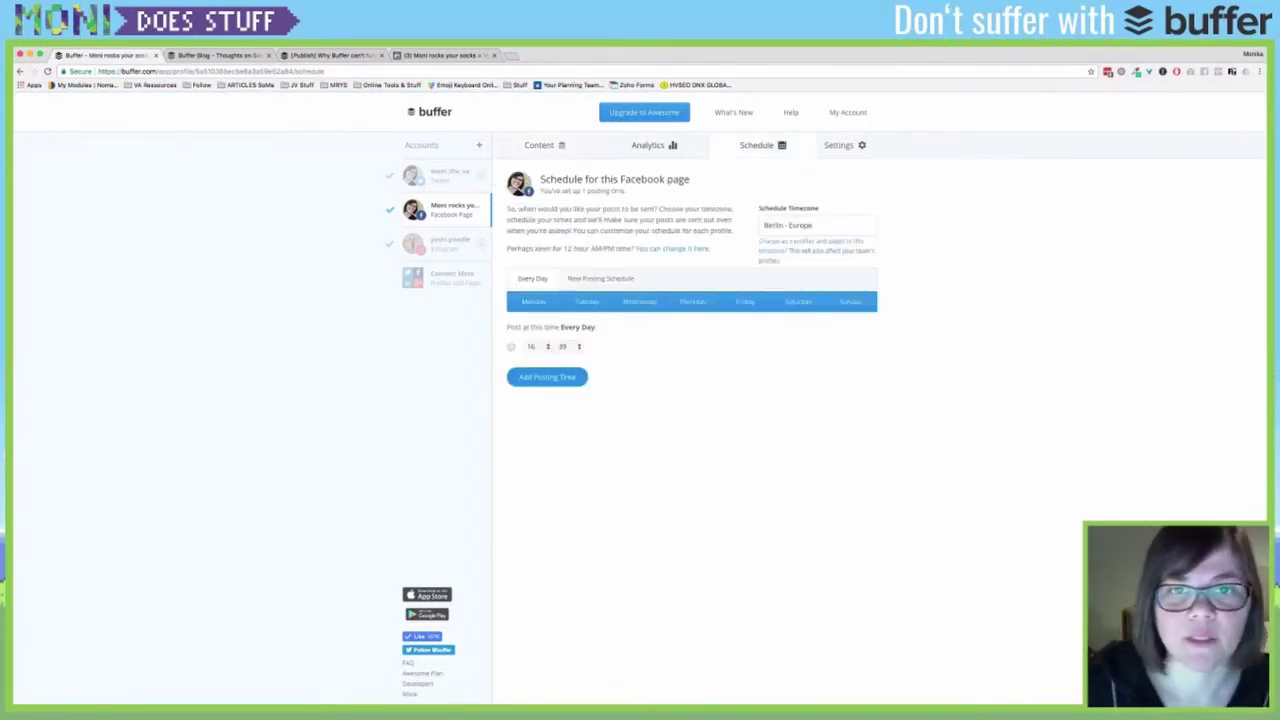
click(648, 145)
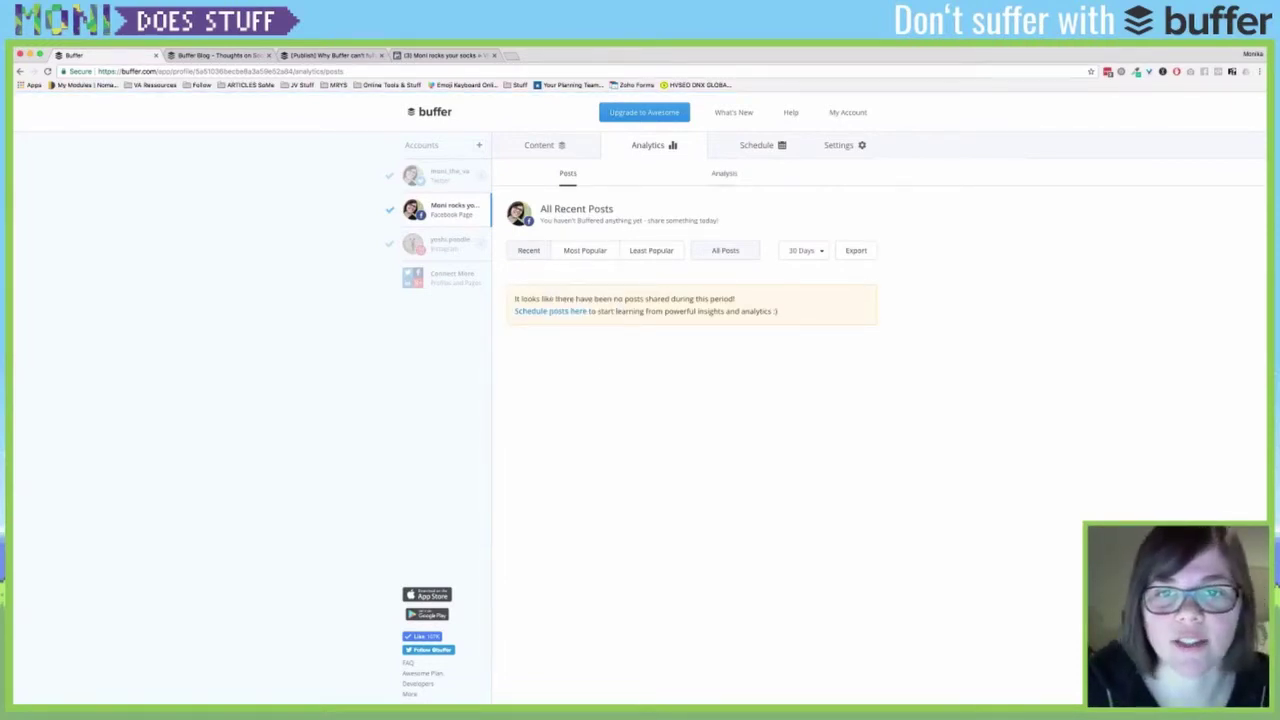
Browse the Analysis and Posts views, dismiss the Business trial offer, and return to the queue
click(724, 173)
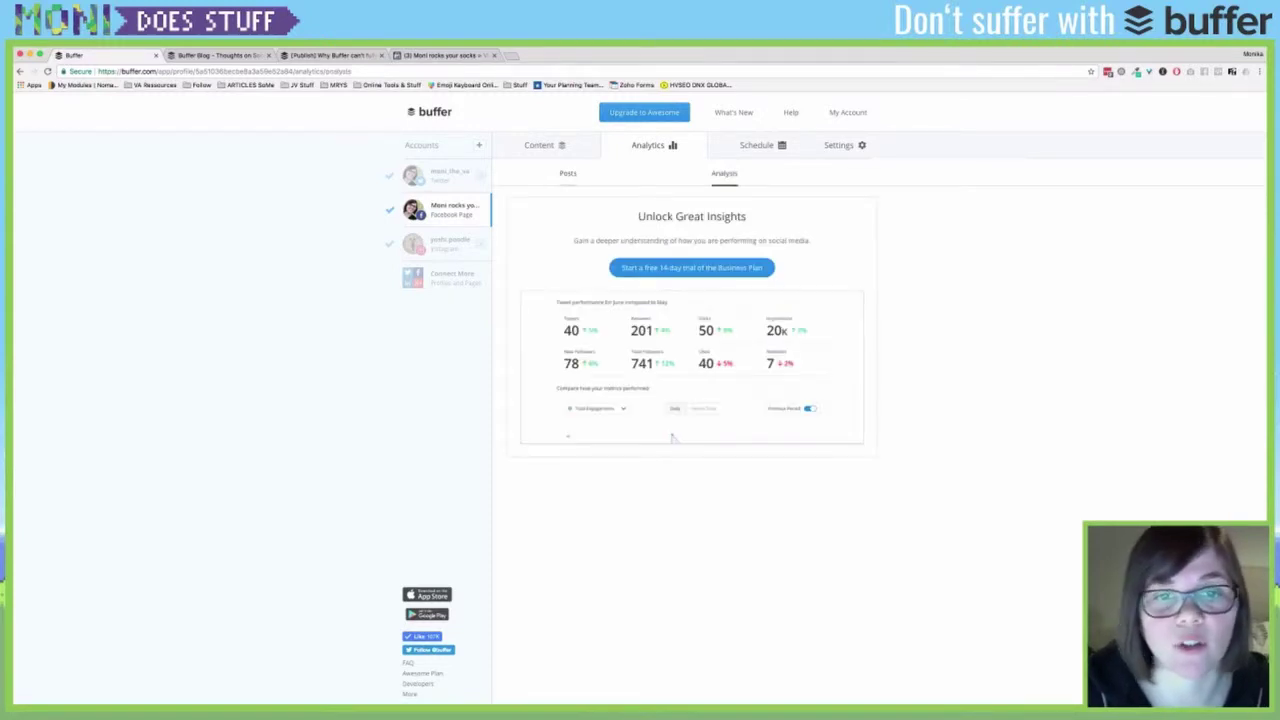
click(567, 173)
mouse_move(585, 250)
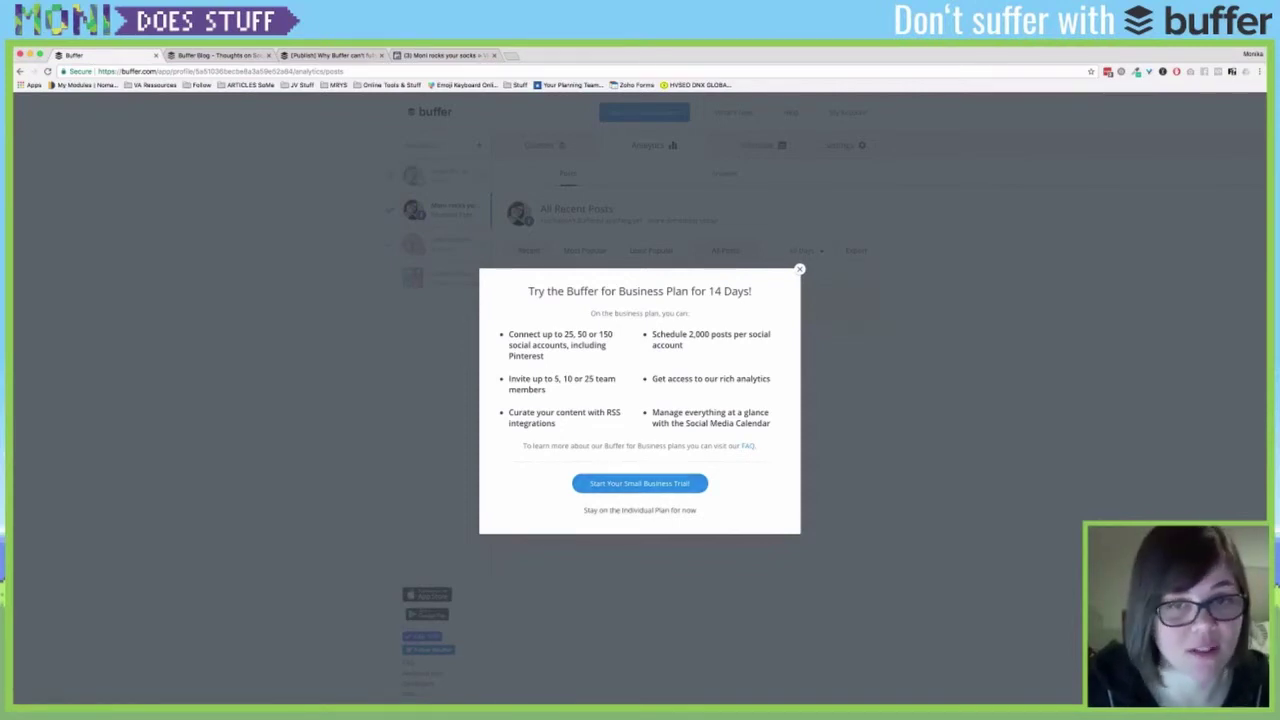
key(Escape)
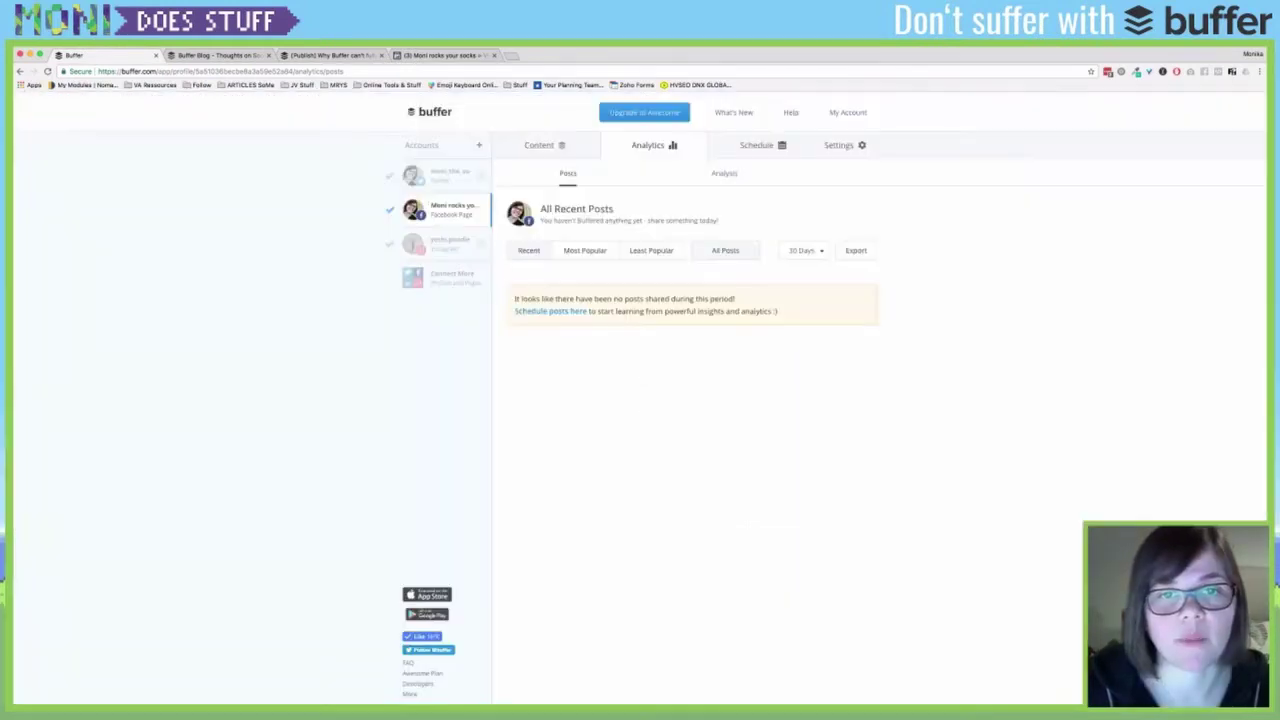
click(544, 146)
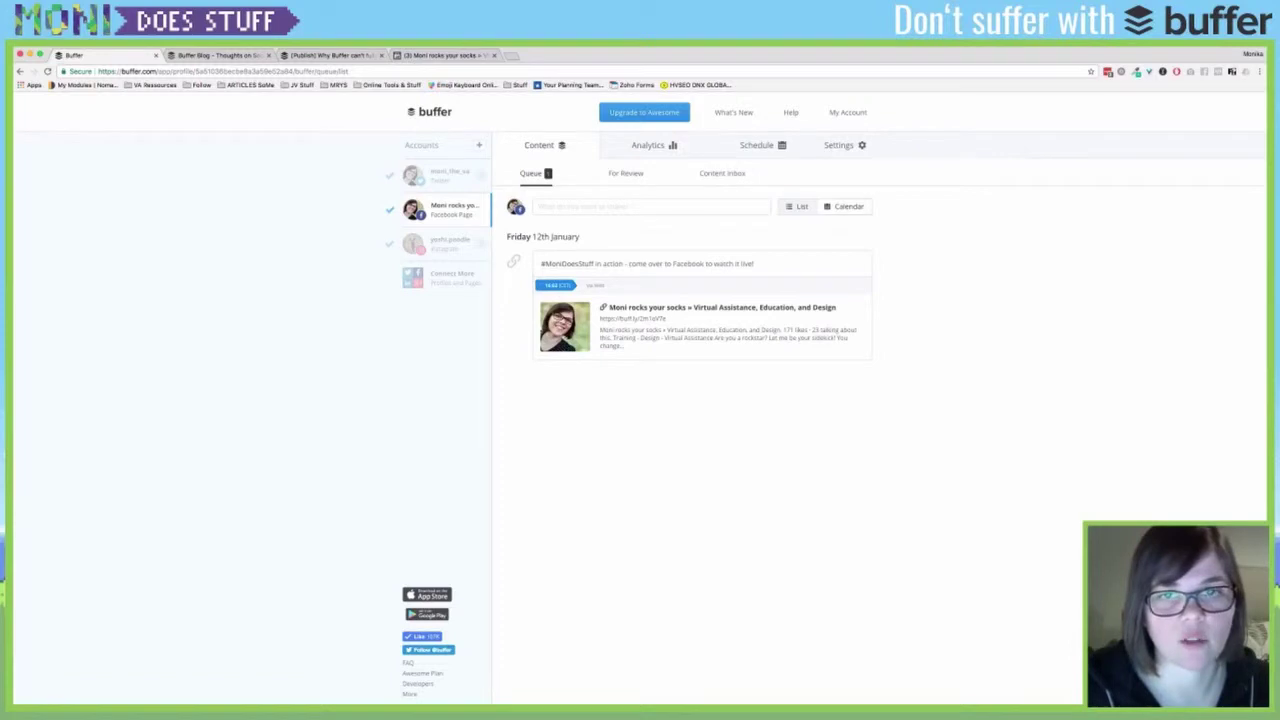
Try the calendar views, then show Twitter's 10:00, 12:30, 17:00, 20:00 posting schedule
click(845, 206)
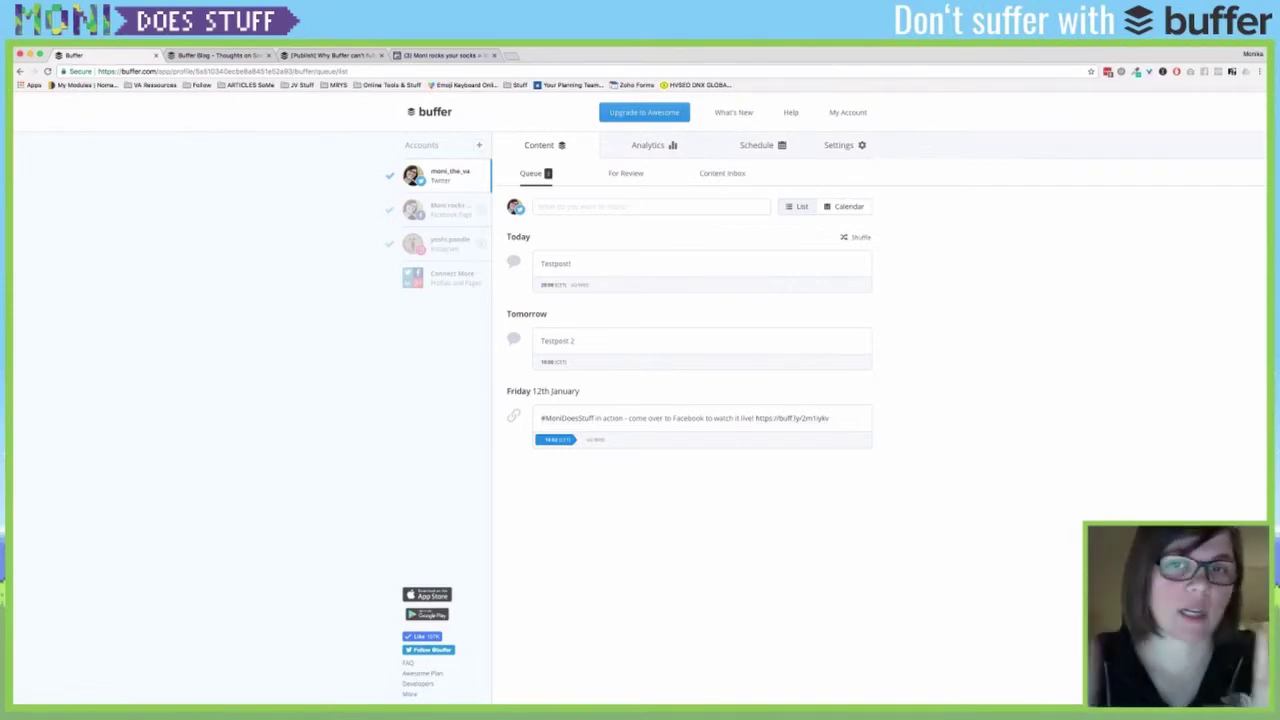
click(848, 206)
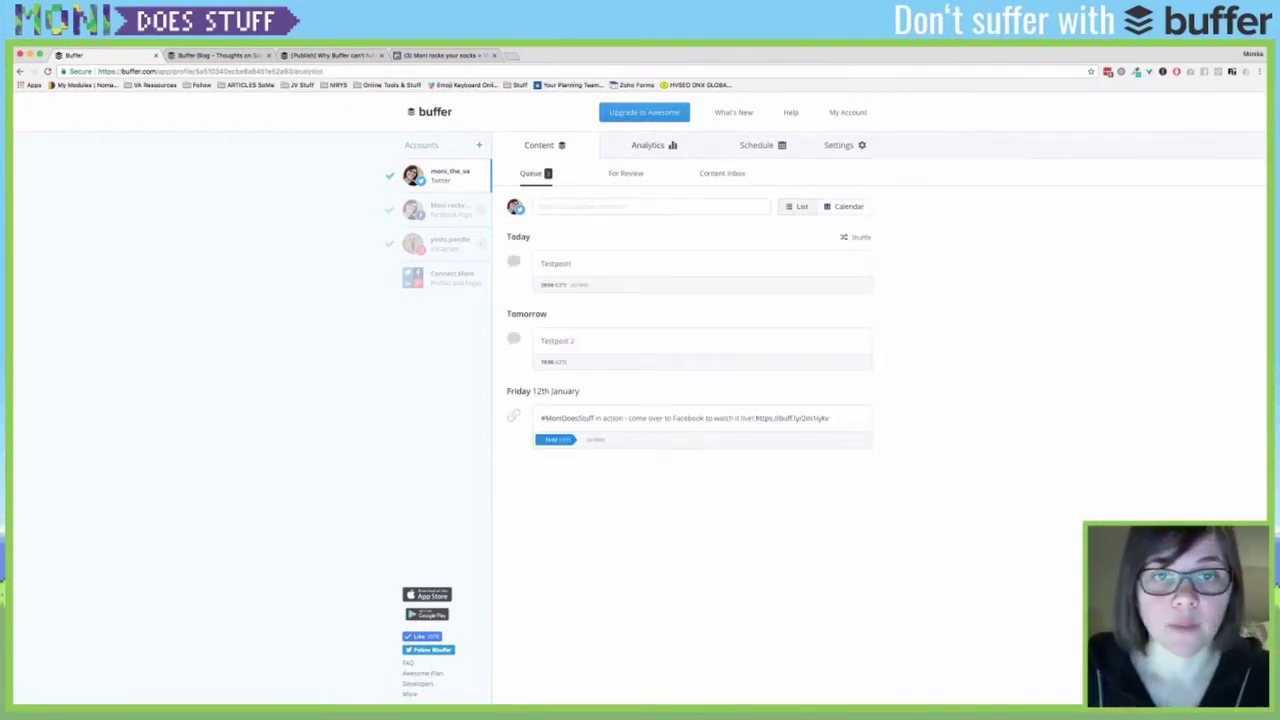
click(653, 145)
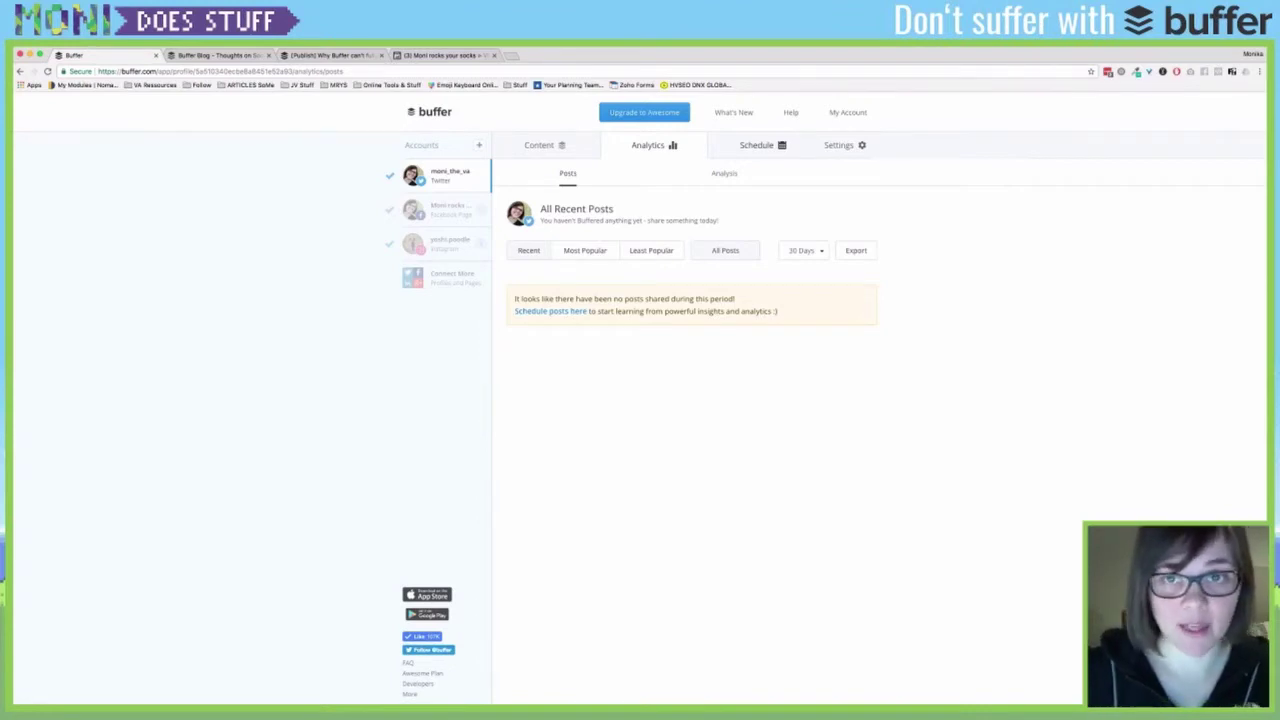
click(757, 145)
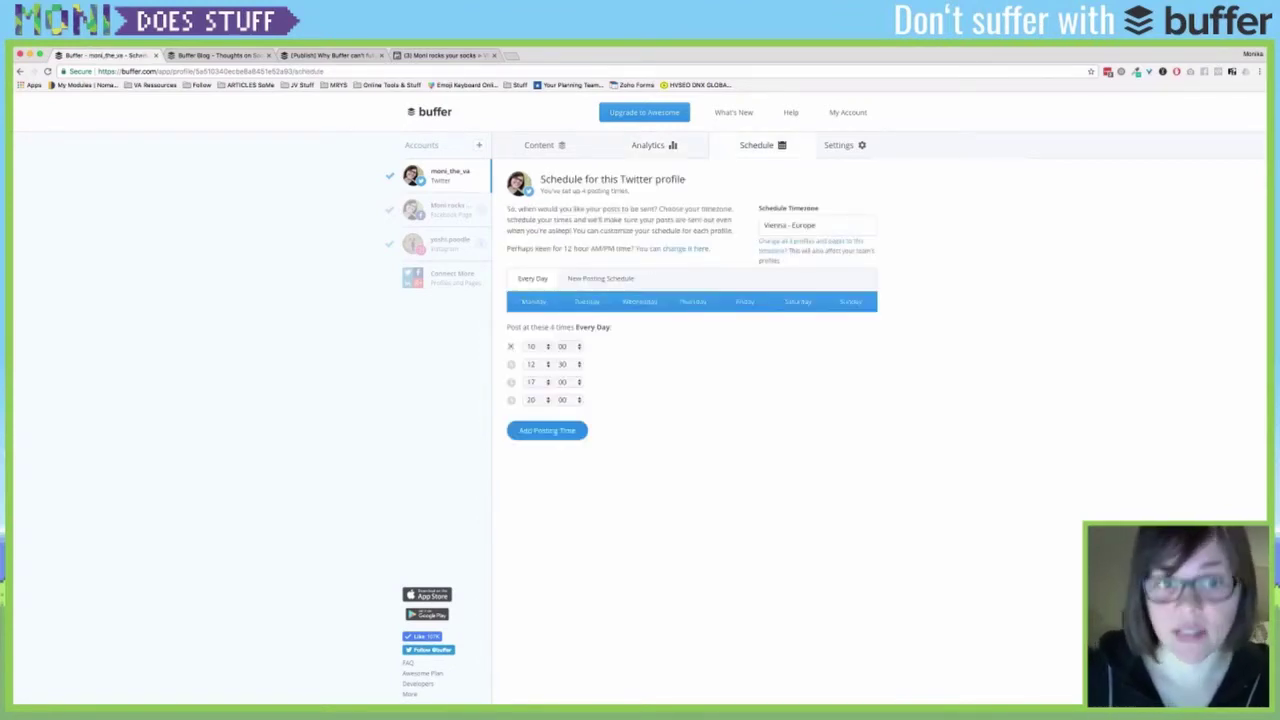
Pause the Twitter queue via Settings > Pause Queue and return to the paused queue
mouse_move(840, 146)
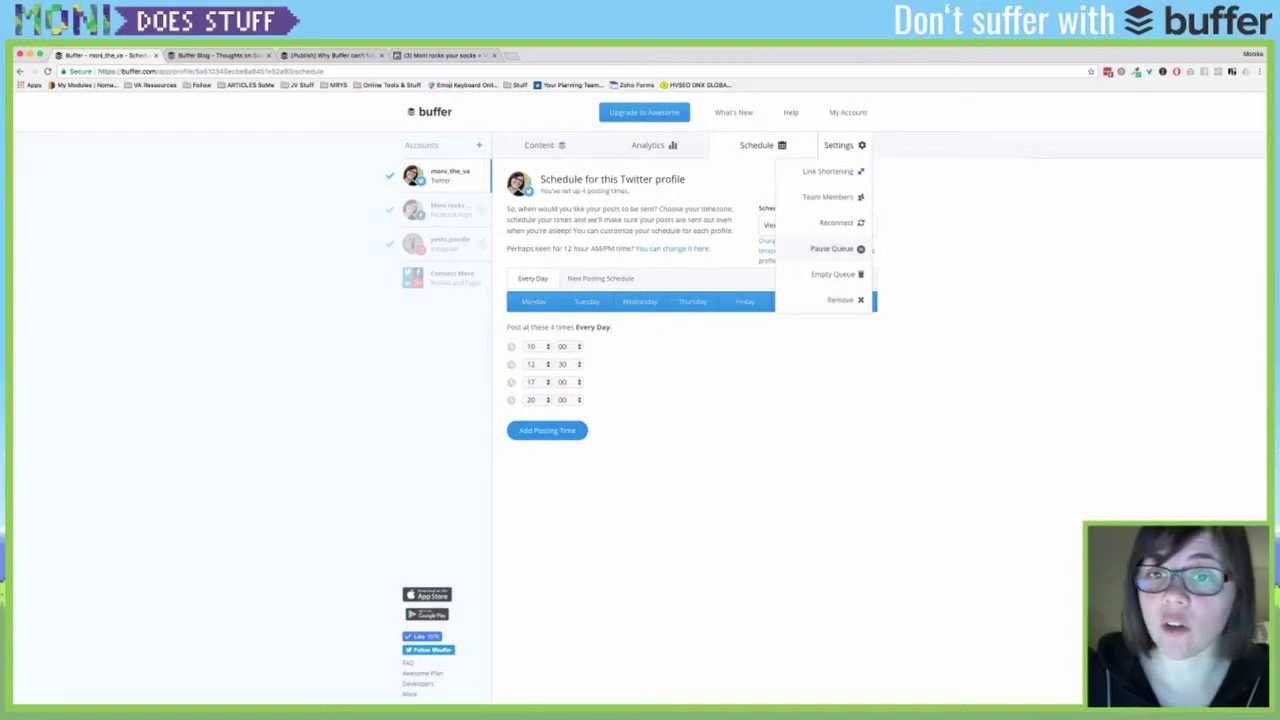
click(832, 248)
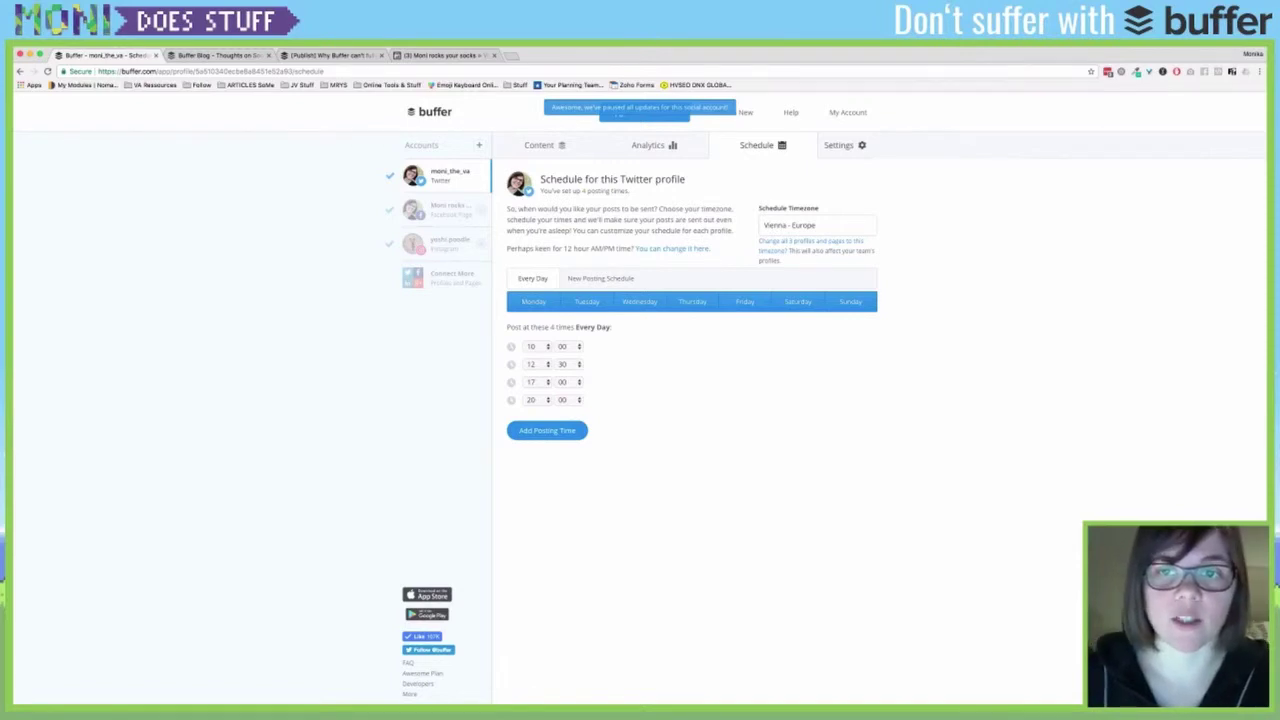
mouse_move(850, 145)
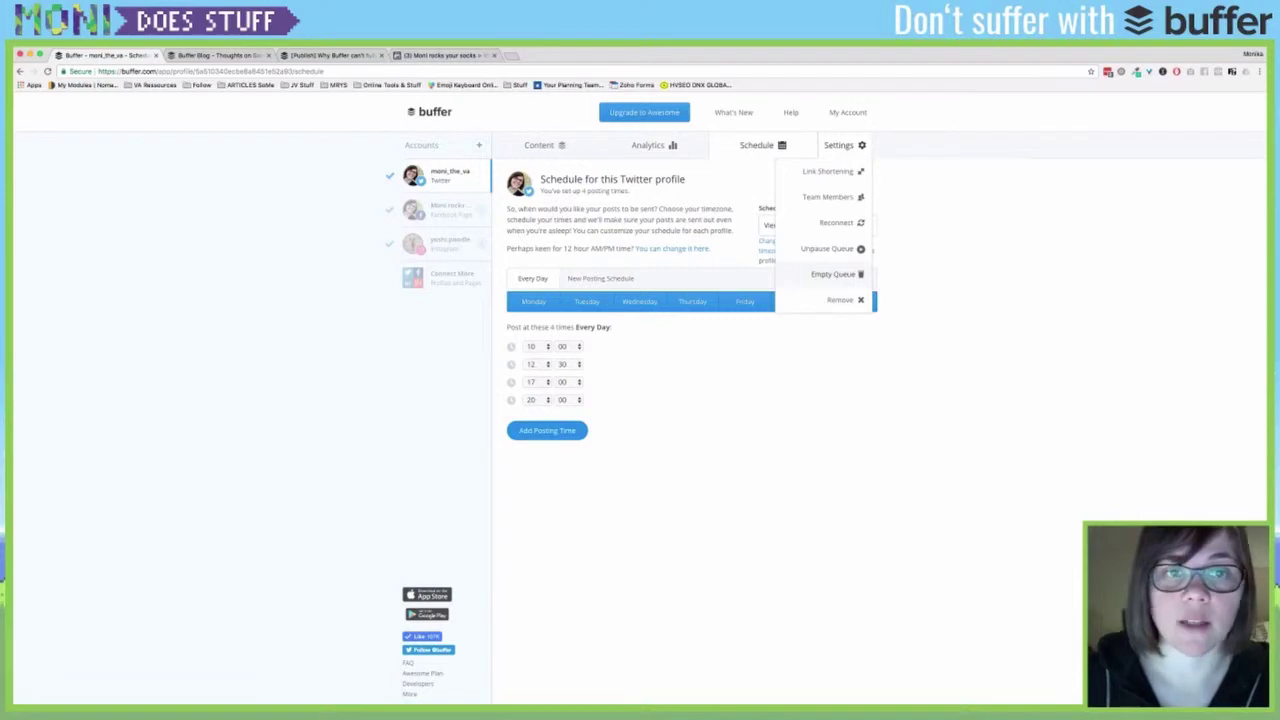
click(836, 222)
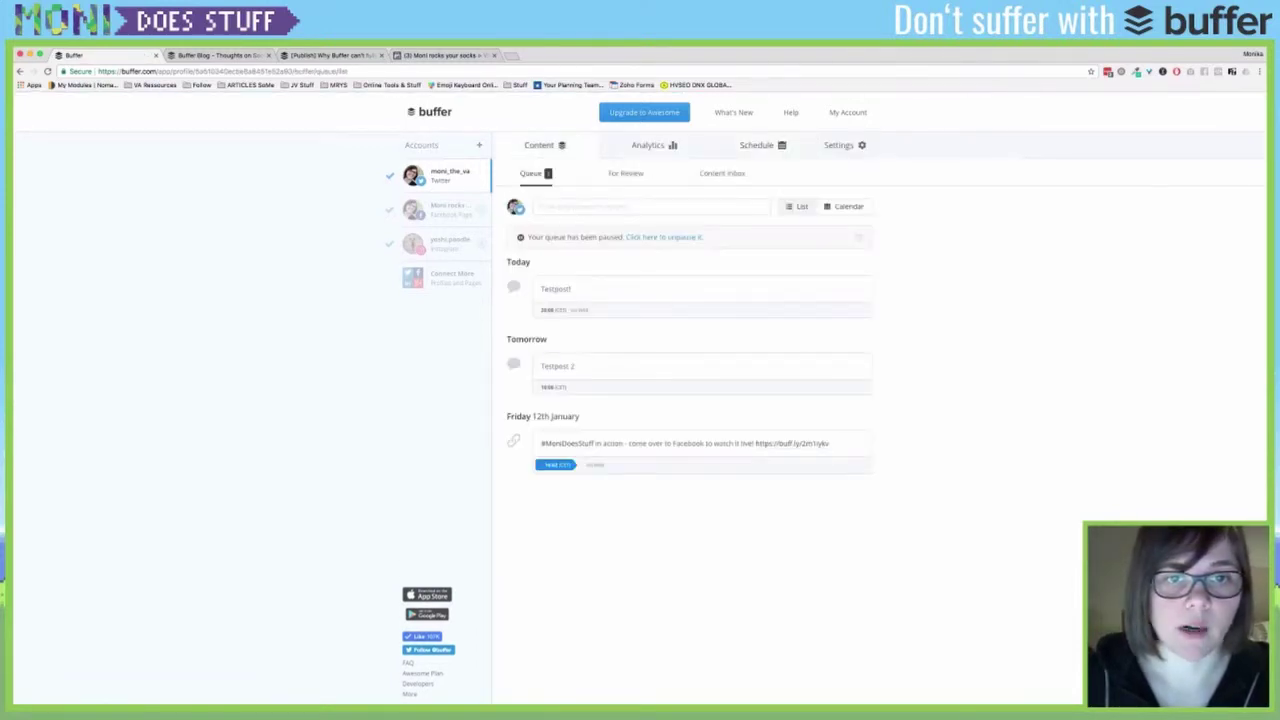
click(840, 145)
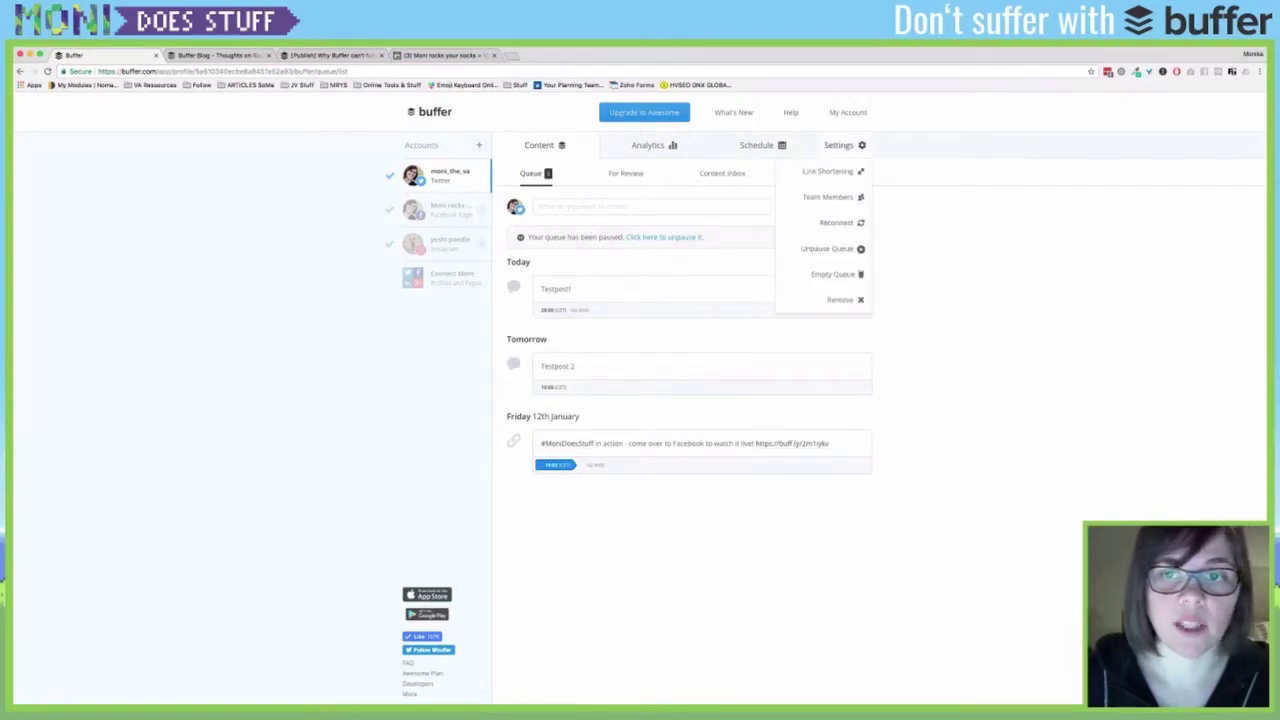
Empty the Twitter queue, then start emptying the Facebook page's queue via Settings > Empty Queue
click(833, 274)
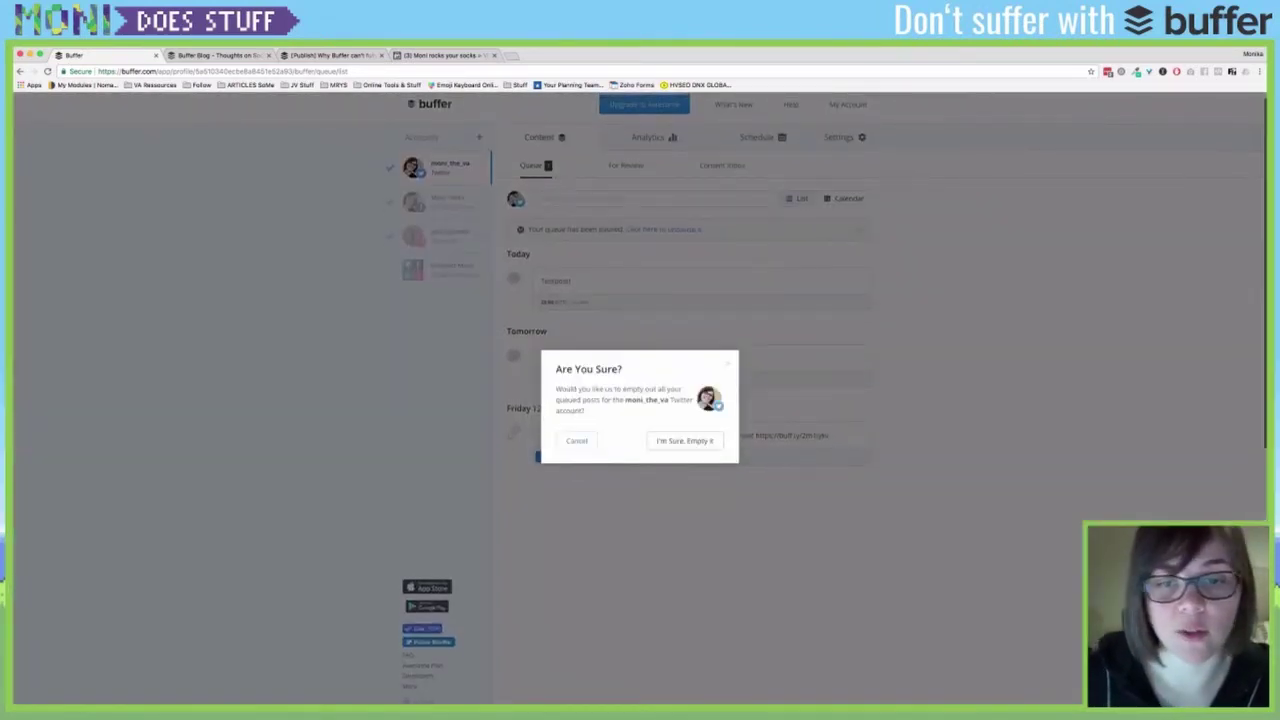
click(685, 440)
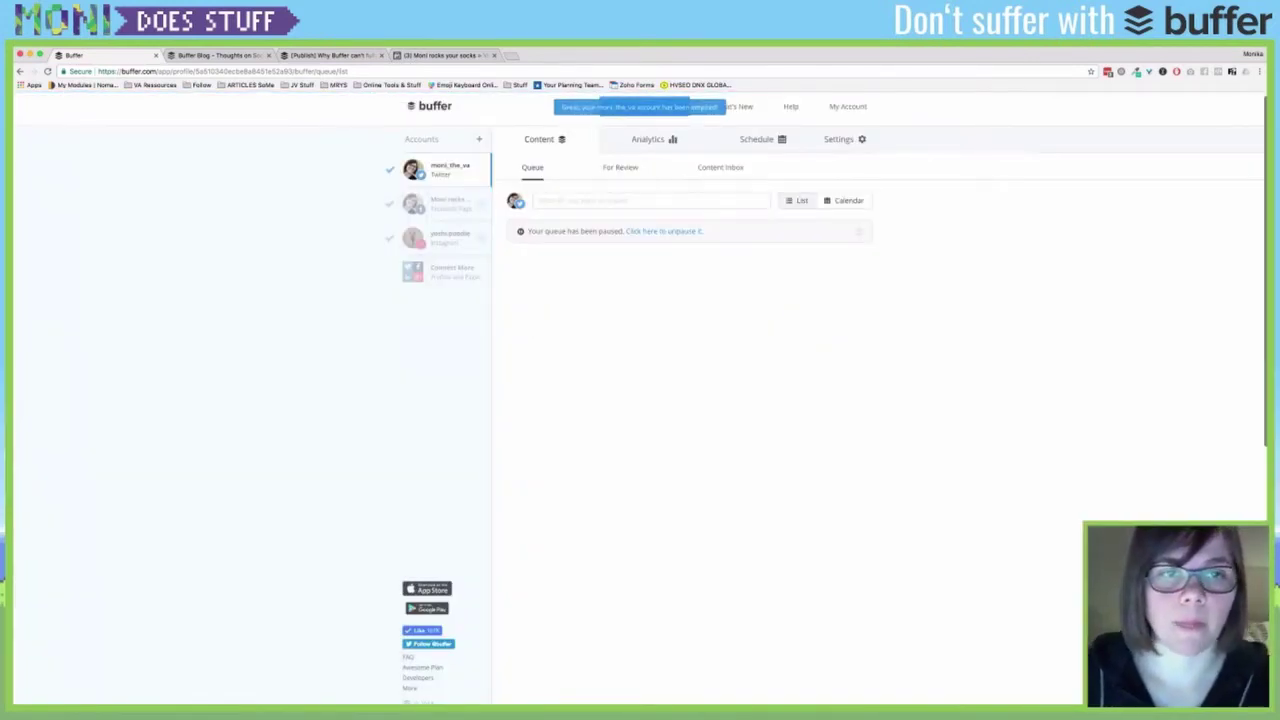
click(440, 203)
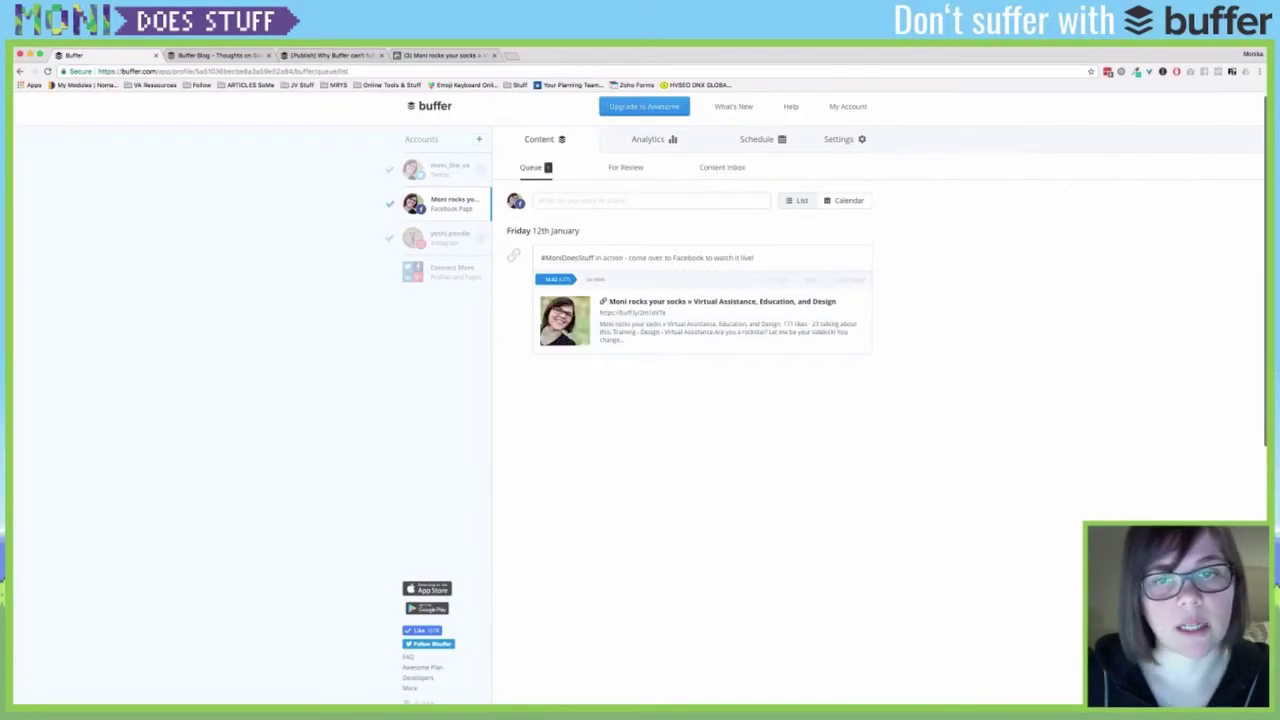
click(860, 140)
click(833, 268)
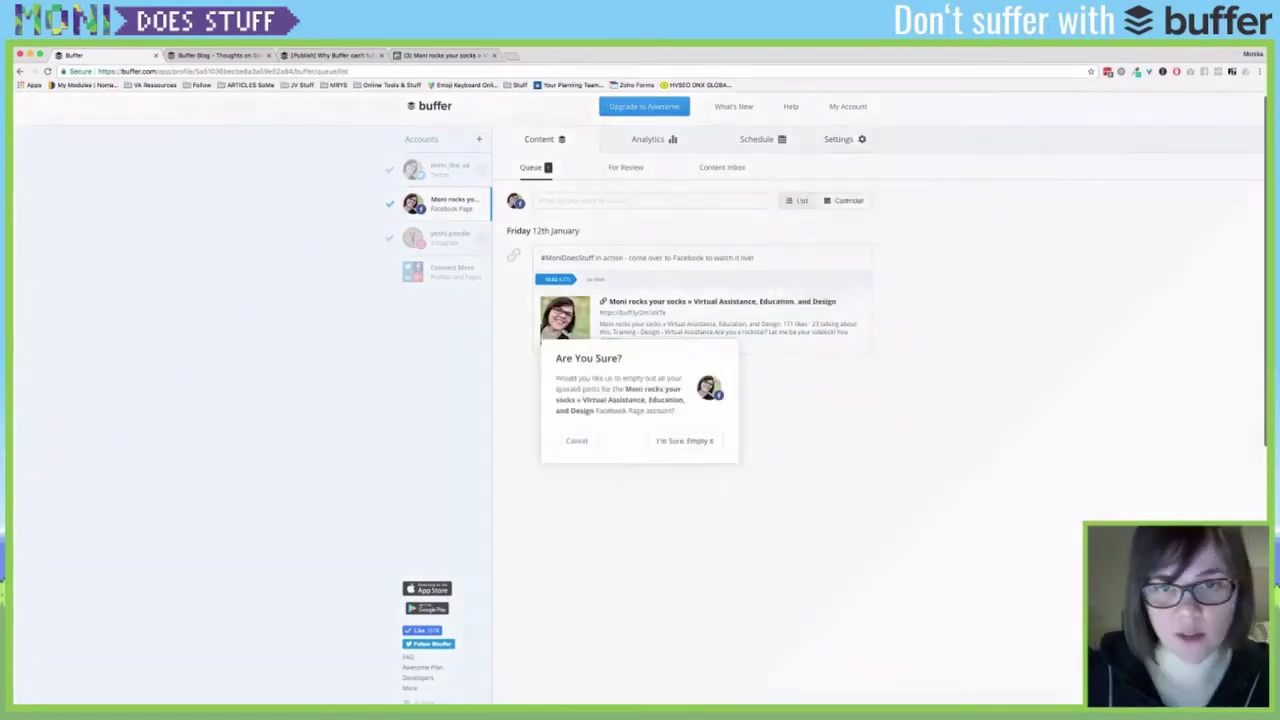